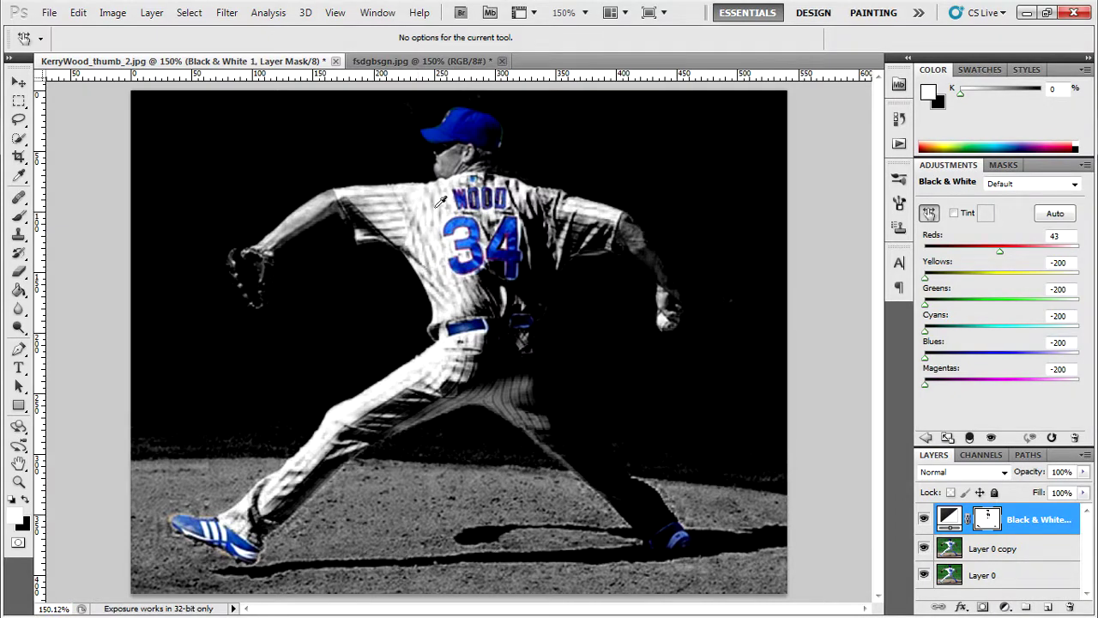
Compare the selective-colour example with the original photo and review its layer mask and Black & White settings
{"action": "left_click", "coordinate": [447, 62]}
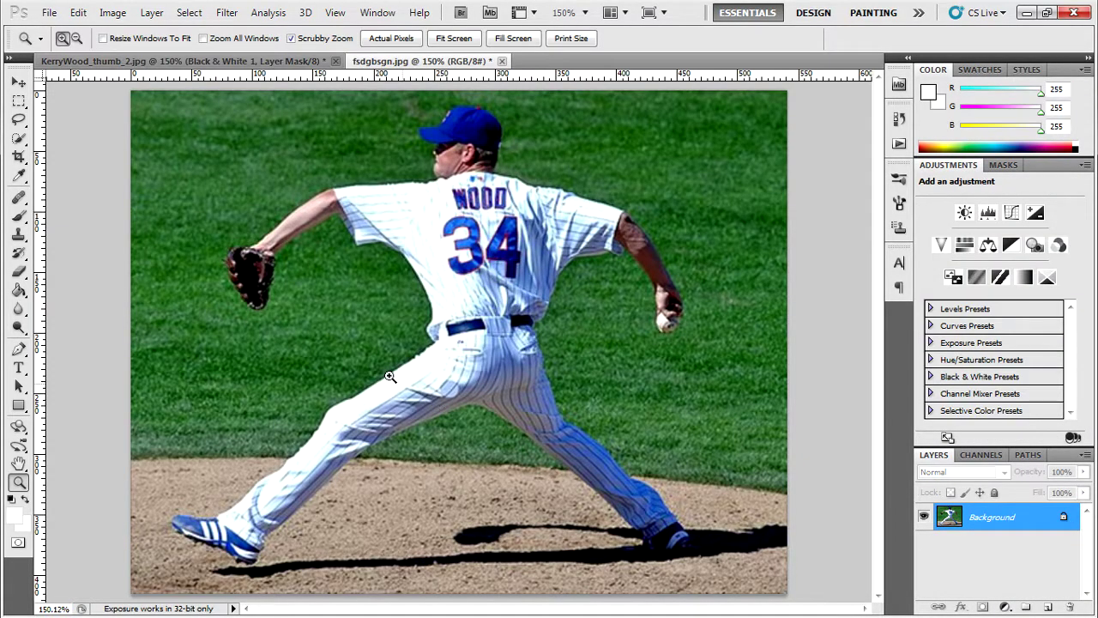
{"action": "left_click", "coordinate": [296, 63]}
{"action": "left_click", "coordinate": [1002, 165]}
{"action": "left_click", "coordinate": [1025, 458]}
{"action": "left_click", "coordinate": [1030, 429]}
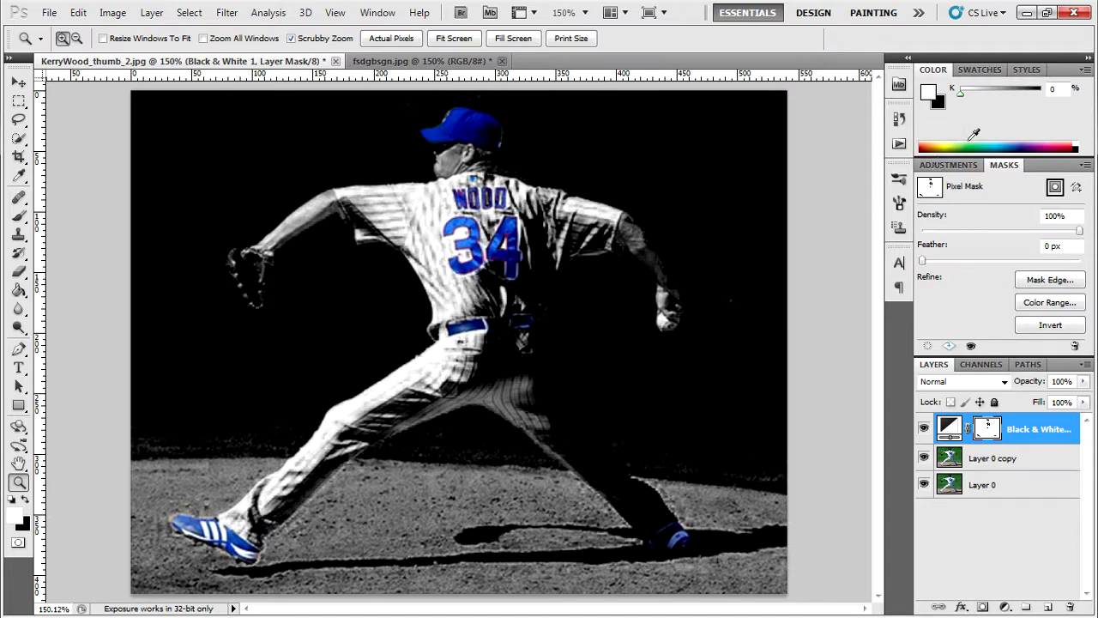
{"action": "left_click", "coordinate": [949, 164]}
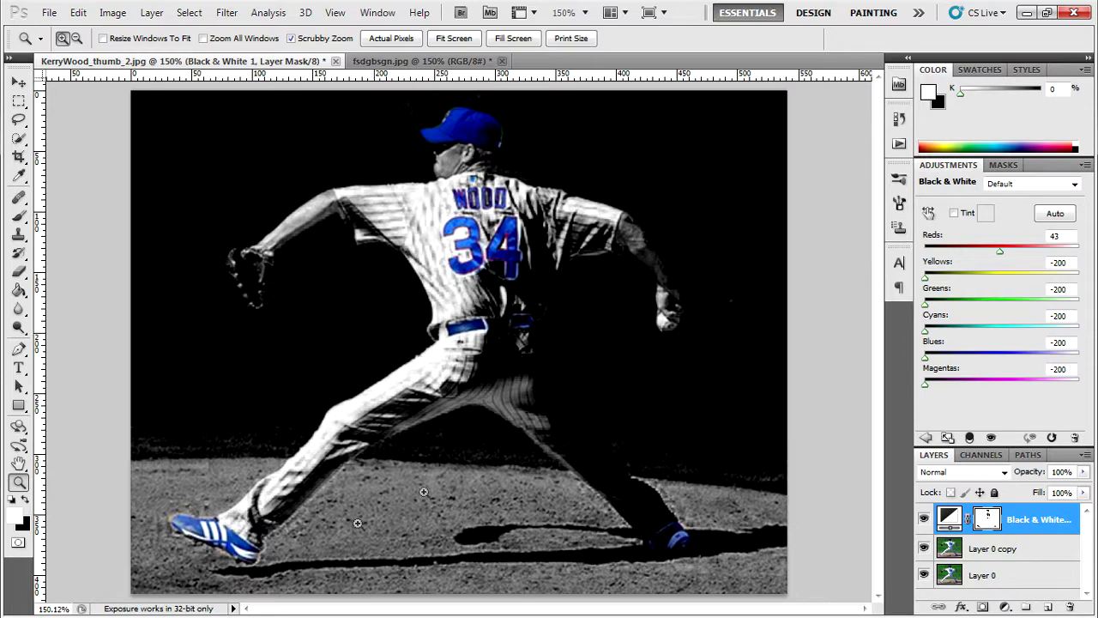
Close the KerryWood_thumb_2.jpg example and keep the original colour photo fsdgbsgn.jpg open
{"action": "left_click", "coordinate": [470, 67]}
{"action": "left_click", "coordinate": [335, 61]}
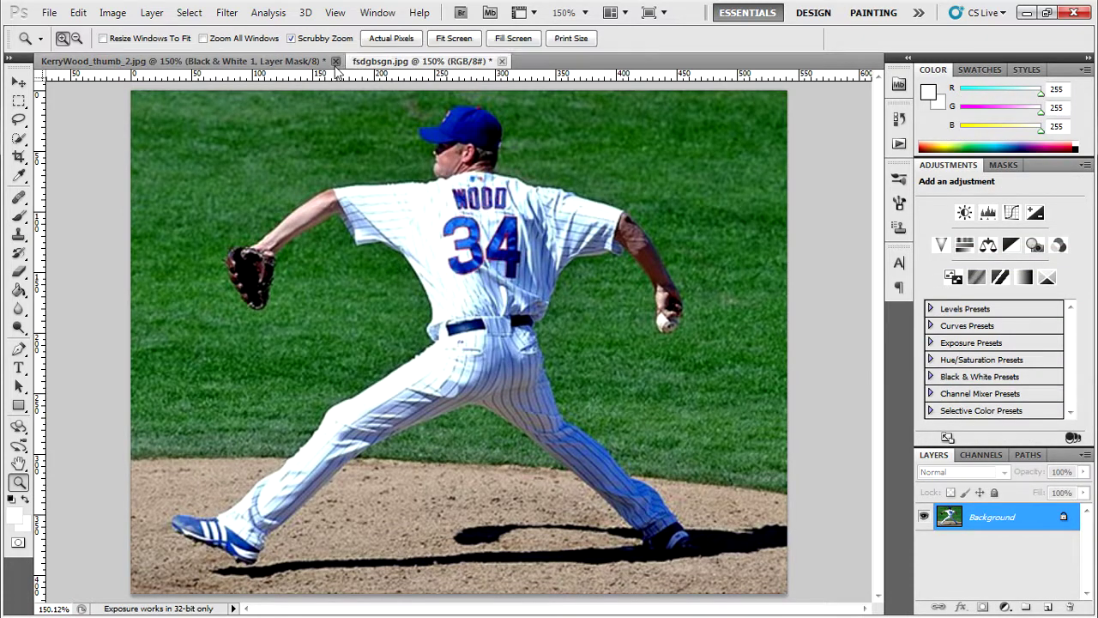
{"action": "left_click", "coordinate": [550, 251]}
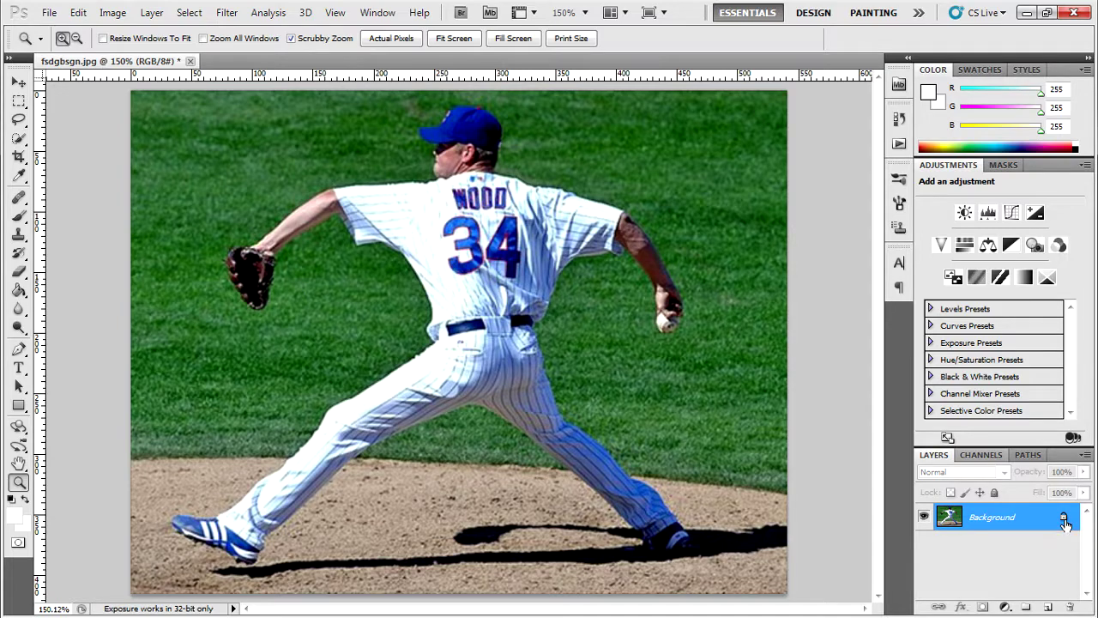
Convert the locked Background into a regular layer named Layer 0 and duplicate it, with the copy selected
{"action": "double_click", "coordinate": [1064, 524]}
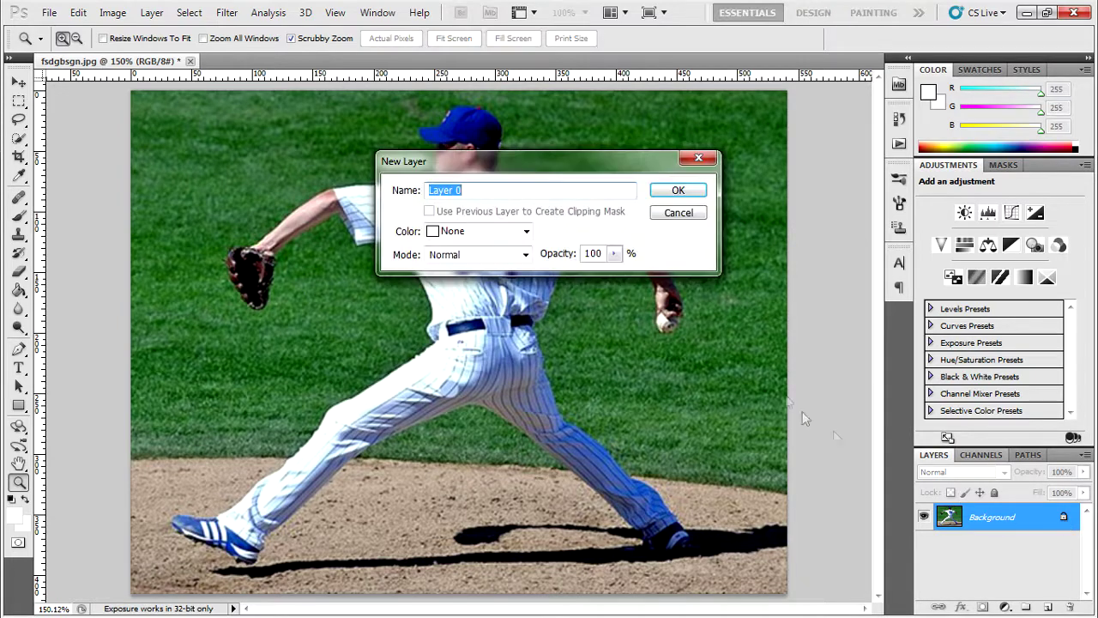
{"action": "left_click", "coordinate": [676, 192]}
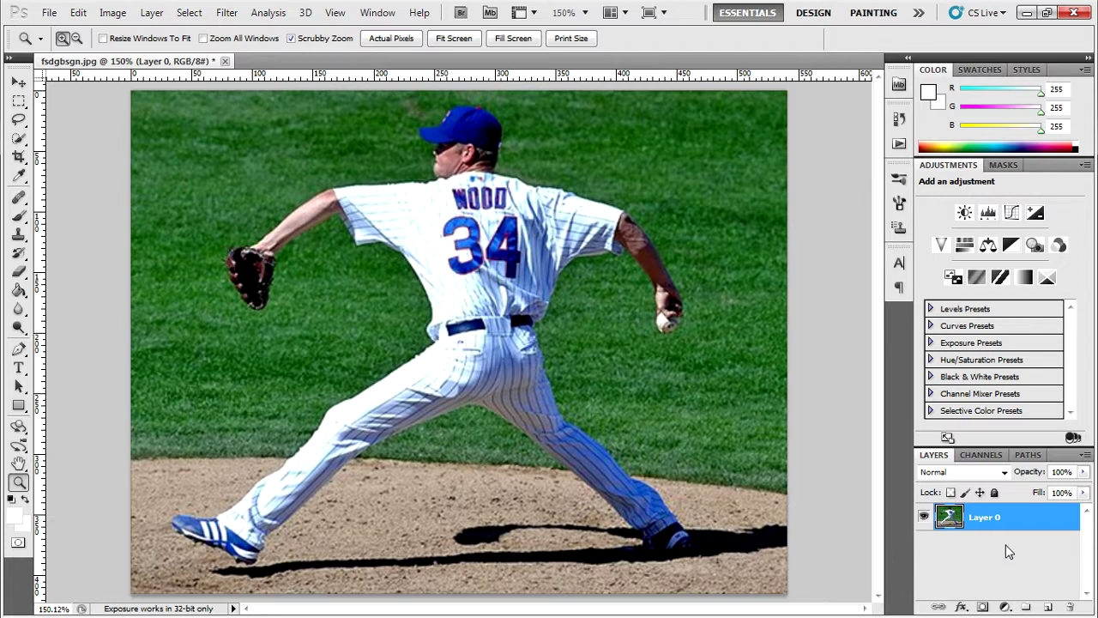
{"action": "key", "text": "ctrl+j"}
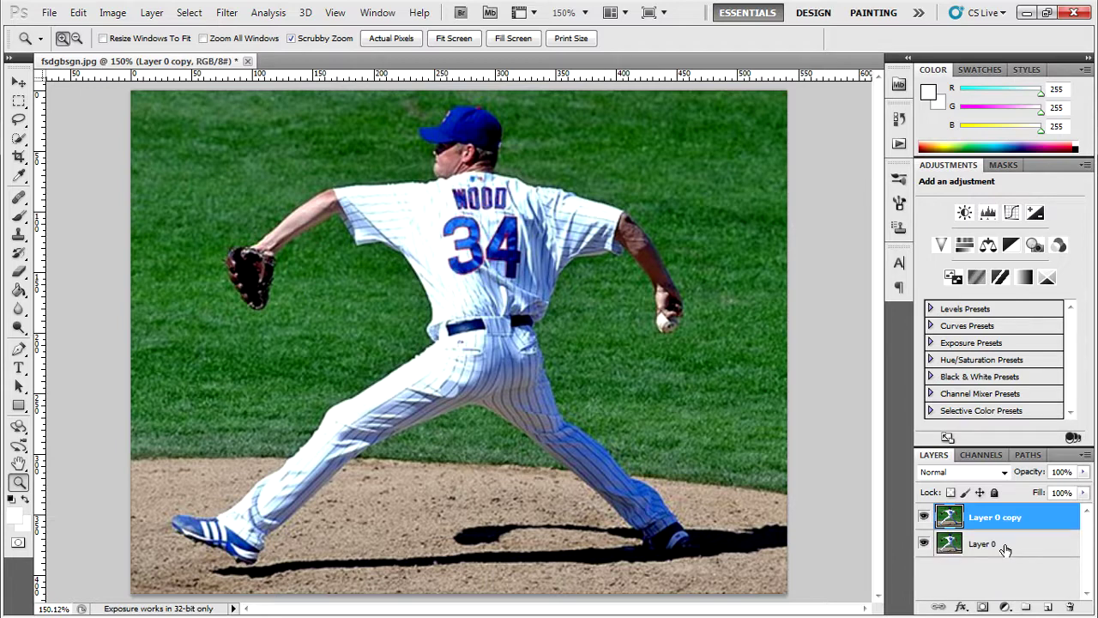
{"action": "mouse_move", "coordinate": [890, 599]}
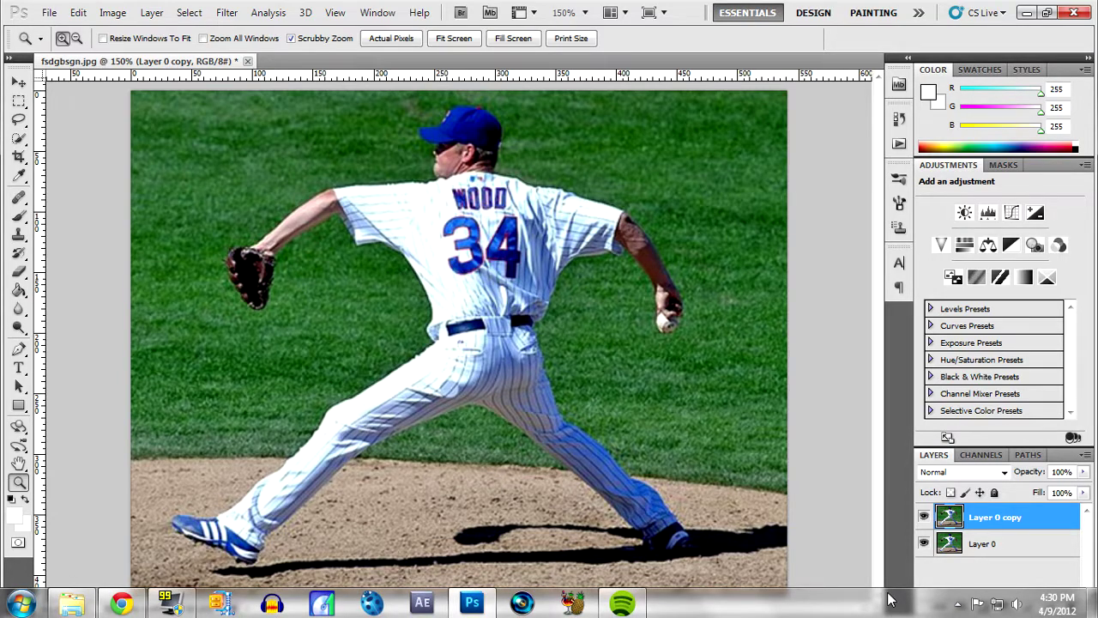
{"action": "left_click", "coordinate": [985, 573]}
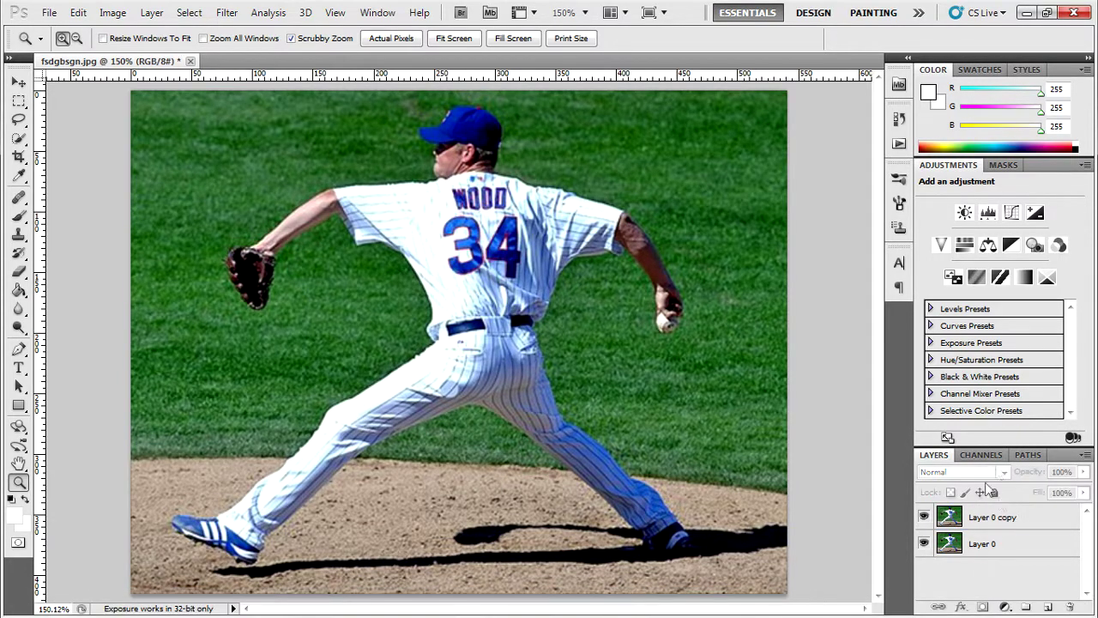
{"action": "left_click", "coordinate": [1001, 525]}
{"action": "left_click", "coordinate": [924, 516]}
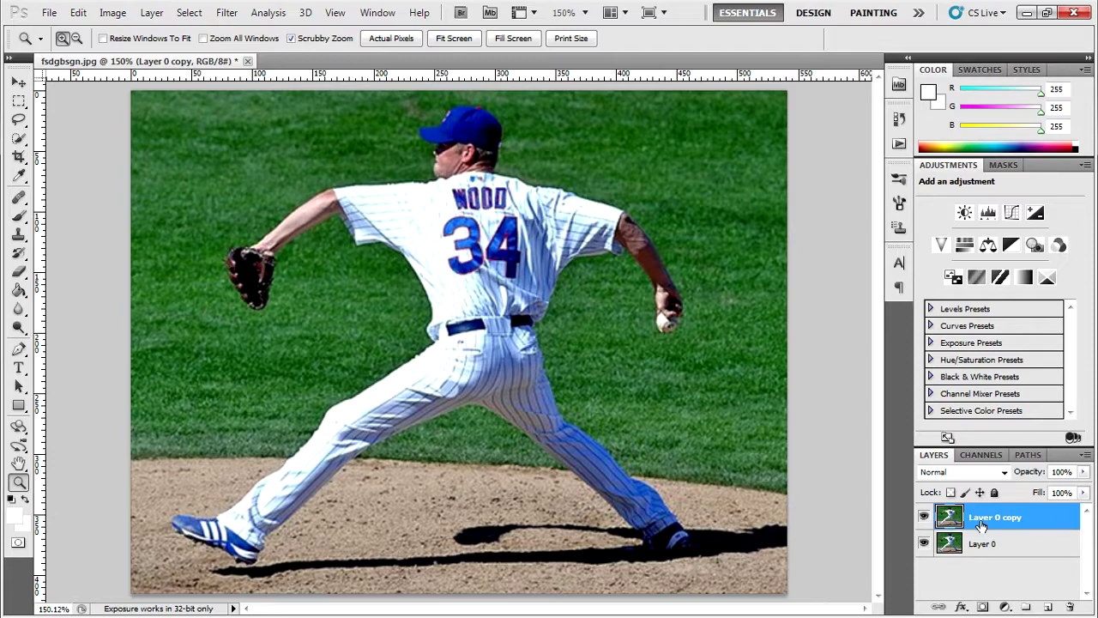
Add a Black & White adjustment layer above Layer 0 copy in Normal mode at 100% opacity
{"action": "left_click", "coordinate": [152, 12]}
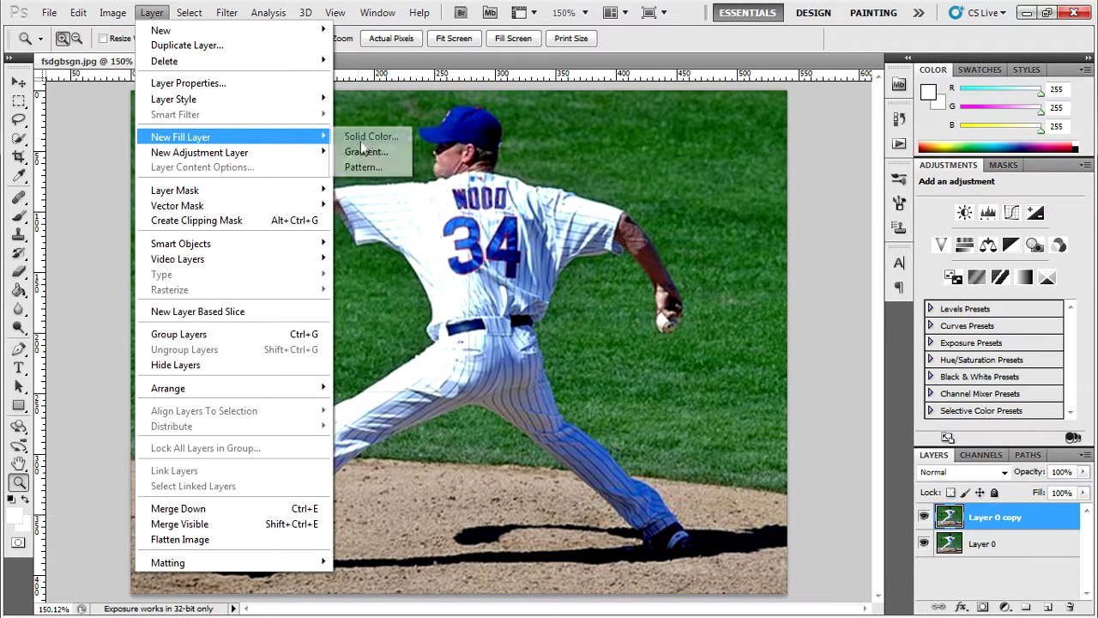
{"action": "mouse_move", "coordinate": [300, 152]}
{"action": "left_click", "coordinate": [385, 266]}
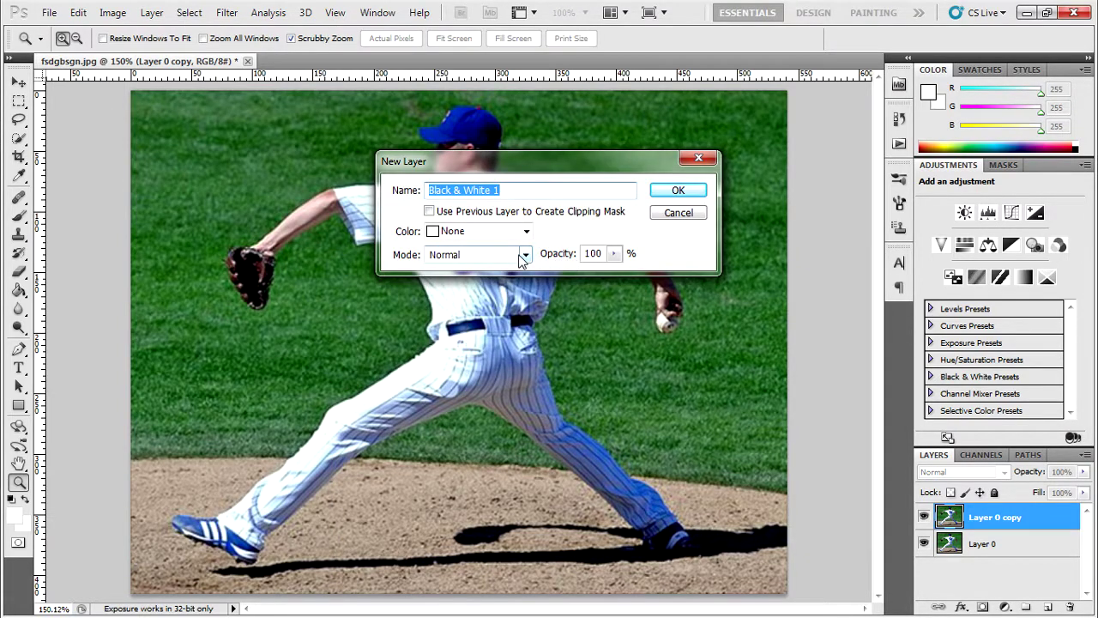
{"action": "left_click", "coordinate": [520, 255]}
{"action": "left_click", "coordinate": [668, 247]}
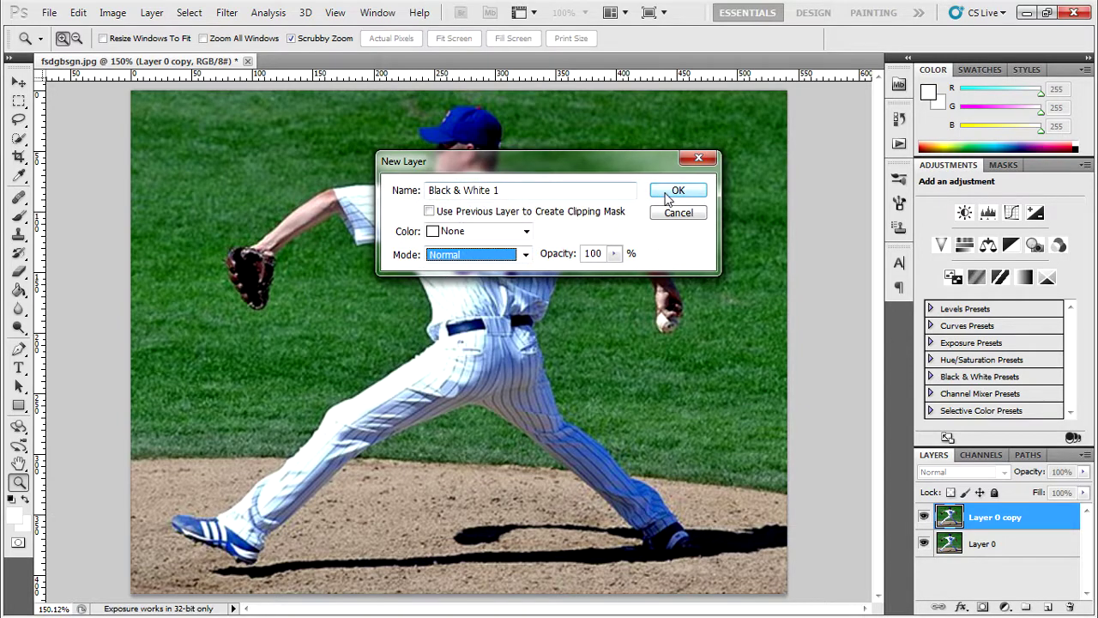
{"action": "left_click", "coordinate": [668, 197]}
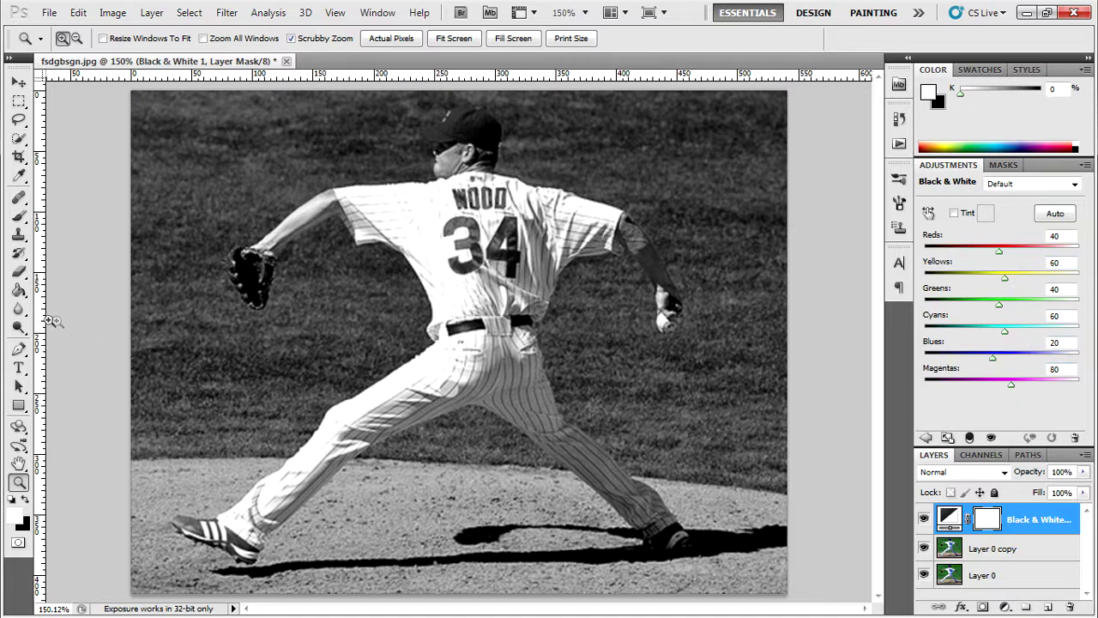
Erase the Black & White layer's mask over the pitcher's cap with the size 8 Eraser to restore its blue colour
{"action": "left_click", "coordinate": [19, 273]}
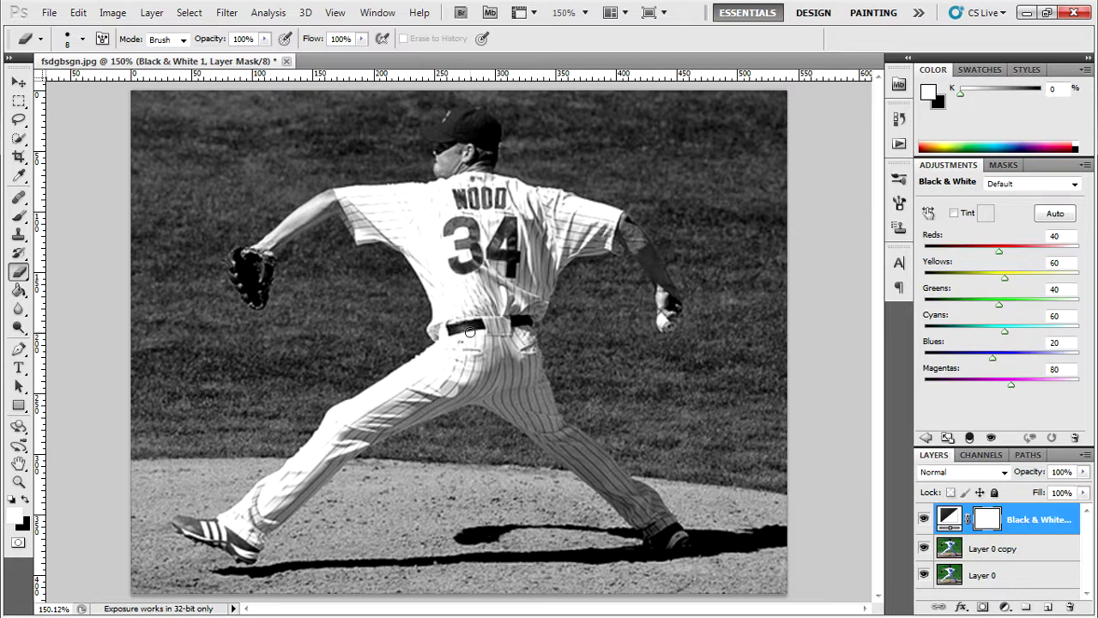
{"action": "left_click", "coordinate": [1044, 560]}
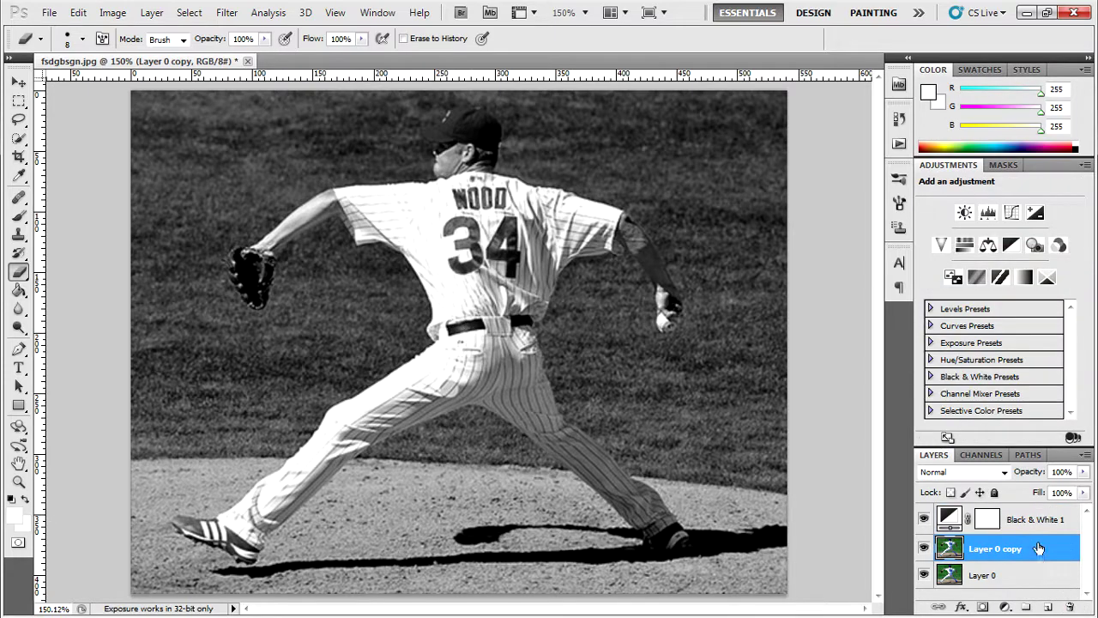
{"action": "left_click", "coordinate": [1033, 530]}
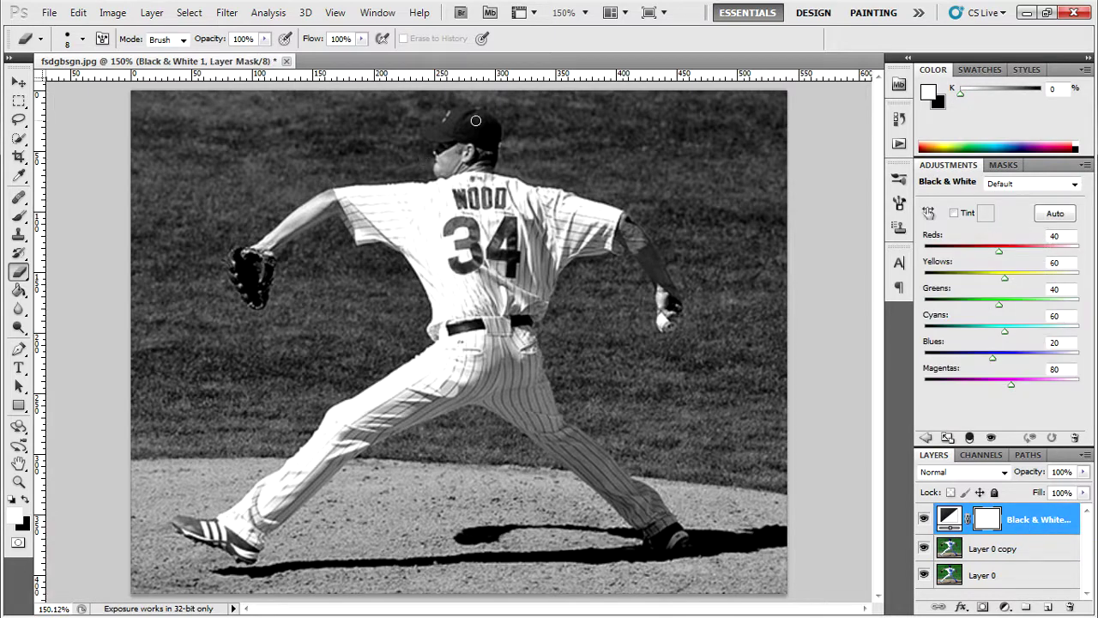
{"action": "scroll", "coordinate": [471, 120], "scroll_direction": "up", "scroll_amount": 10}
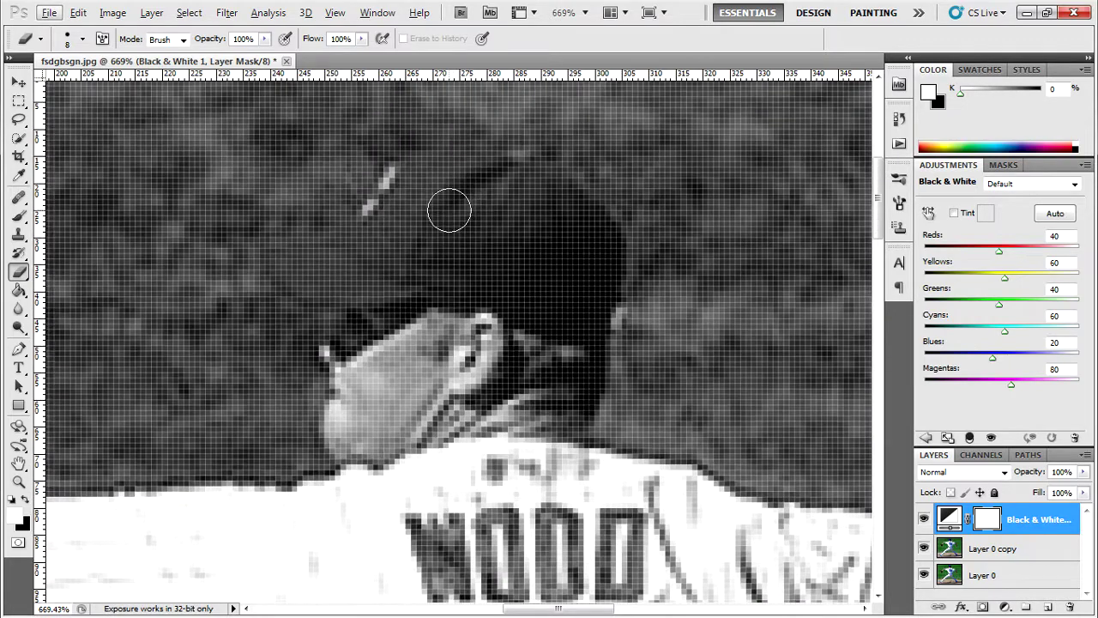
{"action": "mouse_move", "coordinate": [423, 215]}
{"action": "left_mouse_down"}
{"action": "mouse_move", "coordinate": [506, 239]}
{"action": "mouse_move", "coordinate": [468, 212]}
{"action": "mouse_move", "coordinate": [486, 259]}
{"action": "mouse_move", "coordinate": [507, 206]}
{"action": "mouse_move", "coordinate": [420, 188]}
{"action": "mouse_move", "coordinate": [409, 222]}
{"action": "mouse_move", "coordinate": [368, 255]}
{"action": "mouse_move", "coordinate": [409, 196]}
{"action": "mouse_move", "coordinate": [480, 285]}
{"action": "mouse_move", "coordinate": [410, 278]}
{"action": "mouse_move", "coordinate": [443, 296]}
{"action": "mouse_move", "coordinate": [535, 304]}
{"action": "mouse_move", "coordinate": [551, 317]}
{"action": "mouse_move", "coordinate": [519, 307]}
{"action": "mouse_move", "coordinate": [586, 330]}
{"action": "mouse_move", "coordinate": [597, 317]}
{"action": "mouse_move", "coordinate": [608, 259]}
{"action": "mouse_move", "coordinate": [573, 327]}
{"action": "mouse_move", "coordinate": [599, 277]}
{"action": "mouse_move", "coordinate": [594, 236]}
{"action": "mouse_move", "coordinate": [541, 208]}
{"action": "mouse_move", "coordinate": [526, 290]}
{"action": "mouse_move", "coordinate": [562, 253]}
{"action": "mouse_move", "coordinate": [588, 256]}
{"action": "mouse_move", "coordinate": [574, 300]}
{"action": "mouse_move", "coordinate": [586, 266]}
{"action": "mouse_move", "coordinate": [532, 185]}
{"action": "mouse_move", "coordinate": [487, 174]}
{"action": "mouse_move", "coordinate": [401, 173]}
{"action": "mouse_move", "coordinate": [355, 244]}
{"action": "mouse_move", "coordinate": [335, 253]}
{"action": "mouse_move", "coordinate": [358, 248]}
{"action": "mouse_move", "coordinate": [296, 266]}
{"action": "mouse_move", "coordinate": [313, 289]}
{"action": "mouse_move", "coordinate": [457, 273]}
{"action": "mouse_move", "coordinate": [427, 278]}
{"action": "mouse_move", "coordinate": [420, 242]}
{"action": "mouse_move", "coordinate": [494, 176]}
{"action": "mouse_move", "coordinate": [609, 221]}
{"action": "mouse_move", "coordinate": [617, 236]}
{"action": "mouse_move", "coordinate": [559, 282]}
{"action": "mouse_move", "coordinate": [593, 252]}
{"action": "mouse_move", "coordinate": [600, 269]}
{"action": "mouse_move", "coordinate": [592, 227]}
{"action": "mouse_move", "coordinate": [574, 230]}
{"action": "mouse_move", "coordinate": [515, 189]}
{"action": "mouse_move", "coordinate": [589, 256]}
{"action": "mouse_move", "coordinate": [591, 303]}
{"action": "mouse_move", "coordinate": [597, 233]}
{"action": "mouse_move", "coordinate": [566, 201]}
{"action": "mouse_move", "coordinate": [503, 176]}
{"action": "mouse_move", "coordinate": [432, 164]}
{"action": "mouse_move", "coordinate": [375, 189]}
{"action": "mouse_move", "coordinate": [360, 228]}
{"action": "mouse_move", "coordinate": [323, 254]}
{"action": "mouse_move", "coordinate": [280, 260]}
{"action": "mouse_move", "coordinate": [372, 289]}
{"action": "mouse_move", "coordinate": [444, 274]}
{"action": "mouse_move", "coordinate": [469, 296]}
{"action": "mouse_move", "coordinate": [593, 326]}
{"action": "mouse_move", "coordinate": [590, 247]}
{"action": "left_mouse_up"}
{"action": "key", "text": "ctrl+z"}
{"action": "scroll", "coordinate": [560, 319], "scroll_direction": "down", "scroll_amount": 5}
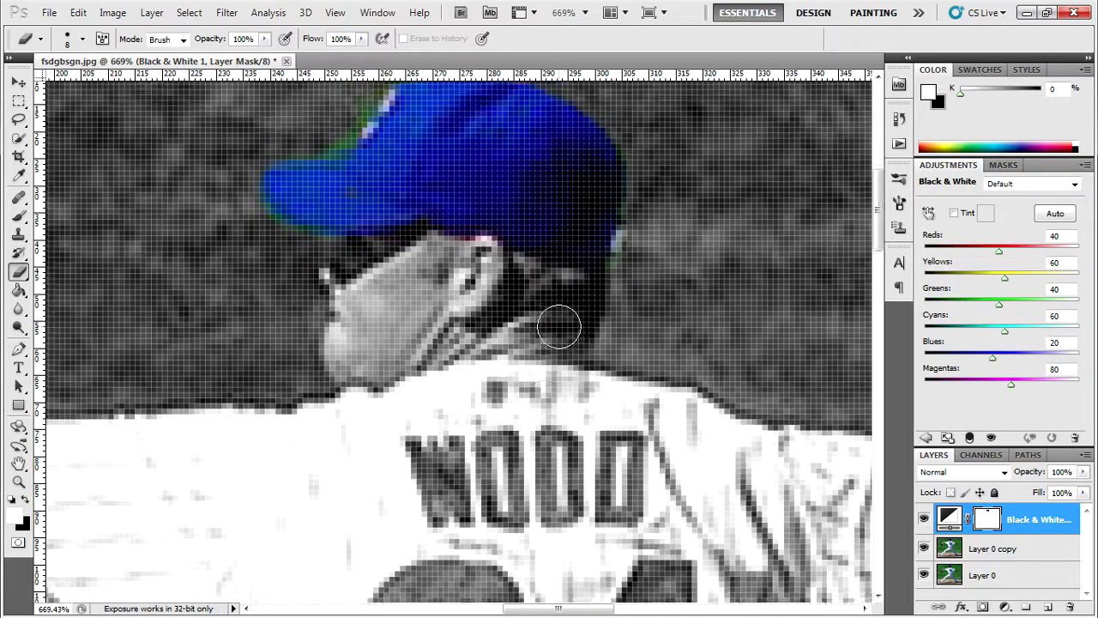
Erase the mask over the small collar emblem and the WOOD lettering on the jersey to restore their colour
{"action": "left_click_drag", "start_coordinate": [485, 285], "coordinate": [491, 277]}
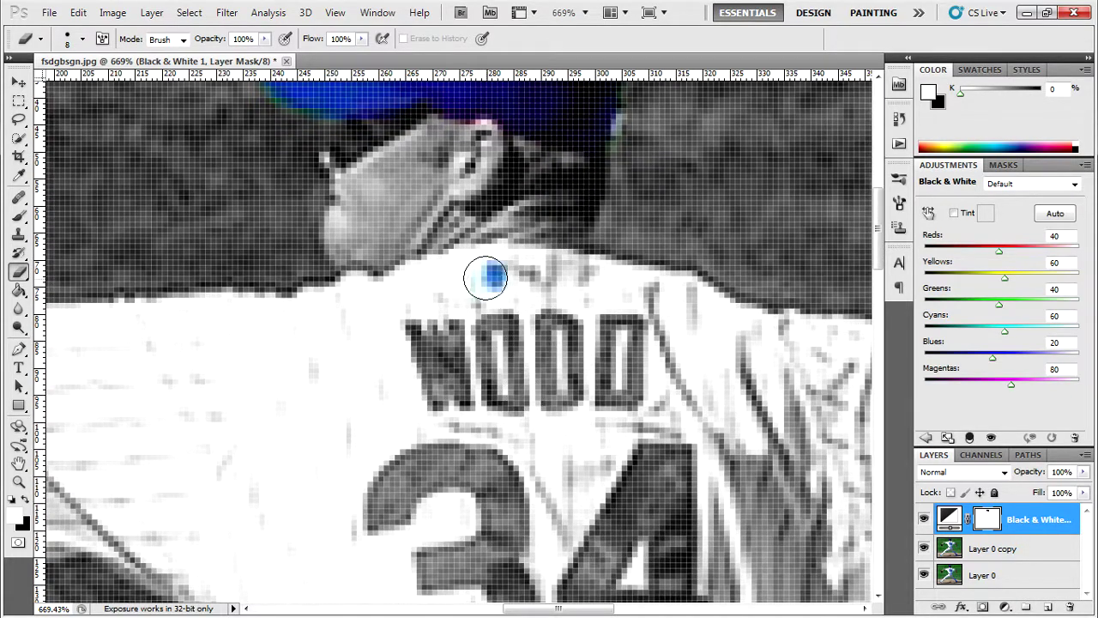
{"action": "mouse_move", "coordinate": [447, 341]}
{"action": "left_mouse_down"}
{"action": "mouse_move", "coordinate": [416, 333]}
{"action": "mouse_move", "coordinate": [438, 398]}
{"action": "mouse_move", "coordinate": [456, 332]}
{"action": "mouse_move", "coordinate": [440, 359]}
{"action": "mouse_move", "coordinate": [454, 382]}
{"action": "mouse_move", "coordinate": [499, 392]}
{"action": "mouse_move", "coordinate": [488, 345]}
{"action": "mouse_move", "coordinate": [499, 327]}
{"action": "mouse_move", "coordinate": [505, 406]}
{"action": "mouse_move", "coordinate": [487, 392]}
{"action": "mouse_move", "coordinate": [509, 331]}
{"action": "left_mouse_up"}
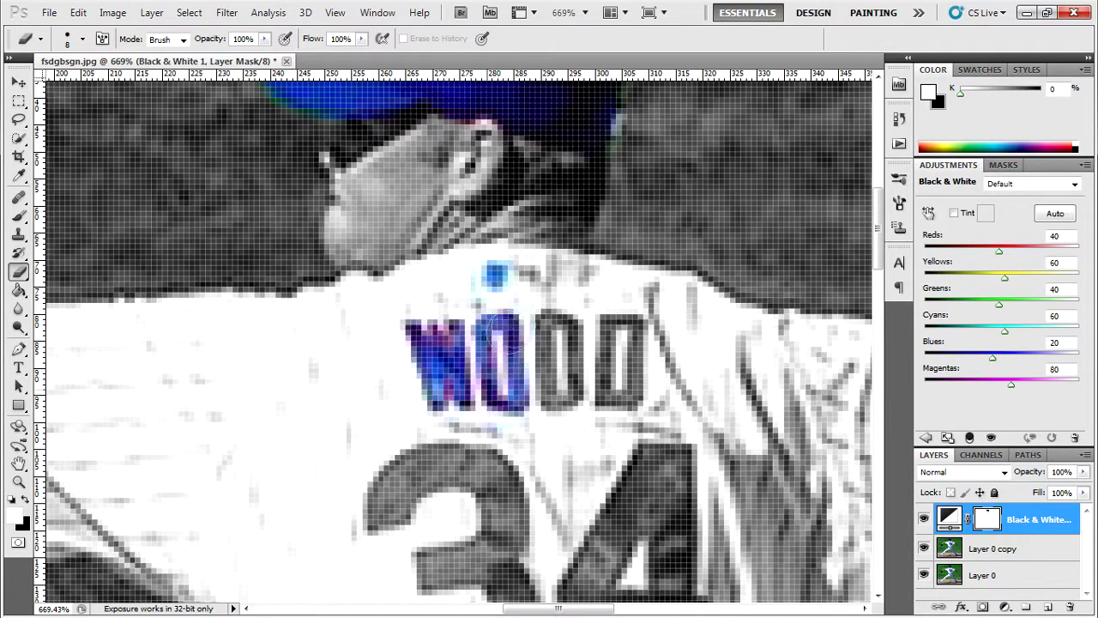
{"action": "mouse_move", "coordinate": [556, 388]}
{"action": "left_mouse_down"}
{"action": "mouse_move", "coordinate": [546, 333]}
{"action": "mouse_move", "coordinate": [562, 326]}
{"action": "mouse_move", "coordinate": [570, 367]}
{"action": "mouse_move", "coordinate": [559, 398]}
{"action": "mouse_move", "coordinate": [617, 400]}
{"action": "mouse_move", "coordinate": [615, 324]}
{"action": "left_mouse_up"}
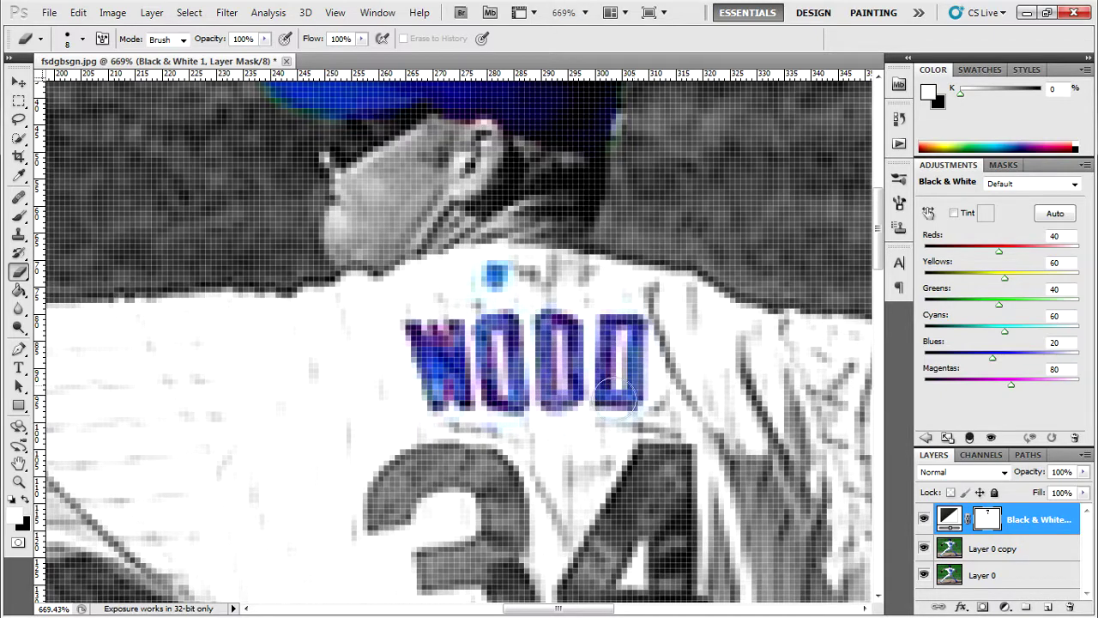
Erase the mask over the digit 3 on the back of the jersey to restore its blue colour
{"action": "scroll", "coordinate": [378, 352], "scroll_direction": "down", "scroll_amount": 1}
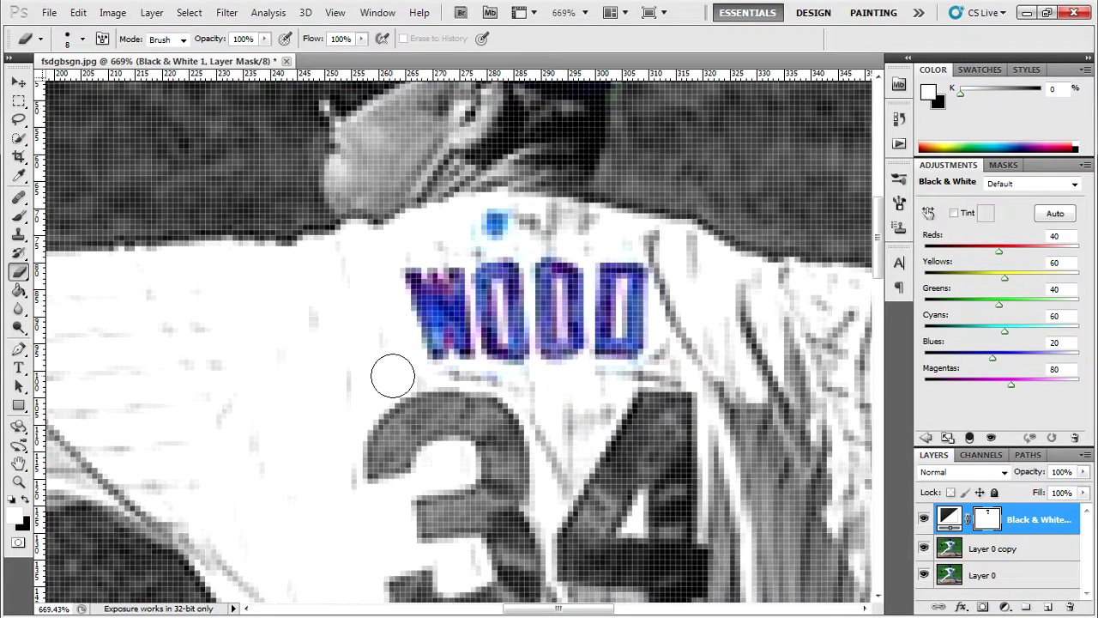
{"action": "scroll", "coordinate": [393, 371], "scroll_direction": "down", "scroll_amount": 1}
{"action": "mouse_move", "coordinate": [386, 402]}
{"action": "left_mouse_down"}
{"action": "mouse_move", "coordinate": [377, 390]}
{"action": "mouse_move", "coordinate": [414, 363]}
{"action": "mouse_move", "coordinate": [399, 397]}
{"action": "mouse_move", "coordinate": [493, 390]}
{"action": "mouse_move", "coordinate": [459, 411]}
{"action": "left_mouse_up"}
{"action": "mouse_move", "coordinate": [461, 457]}
{"action": "left_mouse_down"}
{"action": "mouse_move", "coordinate": [508, 407]}
{"action": "mouse_move", "coordinate": [499, 368]}
{"action": "mouse_move", "coordinate": [447, 356]}
{"action": "mouse_move", "coordinate": [432, 366]}
{"action": "mouse_move", "coordinate": [493, 374]}
{"action": "mouse_move", "coordinate": [489, 467]}
{"action": "mouse_move", "coordinate": [508, 498]}
{"action": "mouse_move", "coordinate": [506, 545]}
{"action": "mouse_move", "coordinate": [454, 560]}
{"action": "mouse_move", "coordinate": [423, 557]}
{"action": "mouse_move", "coordinate": [406, 536]}
{"action": "mouse_move", "coordinate": [382, 547]}
{"action": "mouse_move", "coordinate": [437, 577]}
{"action": "mouse_move", "coordinate": [489, 572]}
{"action": "mouse_move", "coordinate": [524, 516]}
{"action": "mouse_move", "coordinate": [524, 474]}
{"action": "mouse_move", "coordinate": [505, 459]}
{"action": "mouse_move", "coordinate": [523, 482]}
{"action": "left_mouse_up"}
{"action": "scroll", "coordinate": [588, 489], "scroll_direction": "down", "scroll_amount": 3}
{"action": "mouse_move", "coordinate": [577, 443]}
{"action": "left_mouse_down"}
{"action": "mouse_move", "coordinate": [579, 362]}
{"action": "mouse_move", "coordinate": [609, 294]}
{"action": "mouse_move", "coordinate": [641, 261]}
{"action": "mouse_move", "coordinate": [677, 253]}
{"action": "mouse_move", "coordinate": [682, 305]}
{"action": "mouse_move", "coordinate": [654, 415]}
{"action": "mouse_move", "coordinate": [579, 414]}
{"action": "mouse_move", "coordinate": [660, 422]}
{"action": "mouse_move", "coordinate": [657, 477]}
{"action": "mouse_move", "coordinate": [670, 498]}
{"action": "mouse_move", "coordinate": [685, 478]}
{"action": "mouse_move", "coordinate": [688, 395]}
{"action": "mouse_move", "coordinate": [675, 416]}
{"action": "mouse_move", "coordinate": [704, 376]}
{"action": "mouse_move", "coordinate": [720, 309]}
{"action": "left_mouse_up"}
{"action": "mouse_move", "coordinate": [759, 444]}
{"action": "left_mouse_down"}
{"action": "mouse_move", "coordinate": [821, 390]}
{"action": "mouse_move", "coordinate": [801, 517]}
{"action": "mouse_move", "coordinate": [559, 514]}
{"action": "left_mouse_up"}
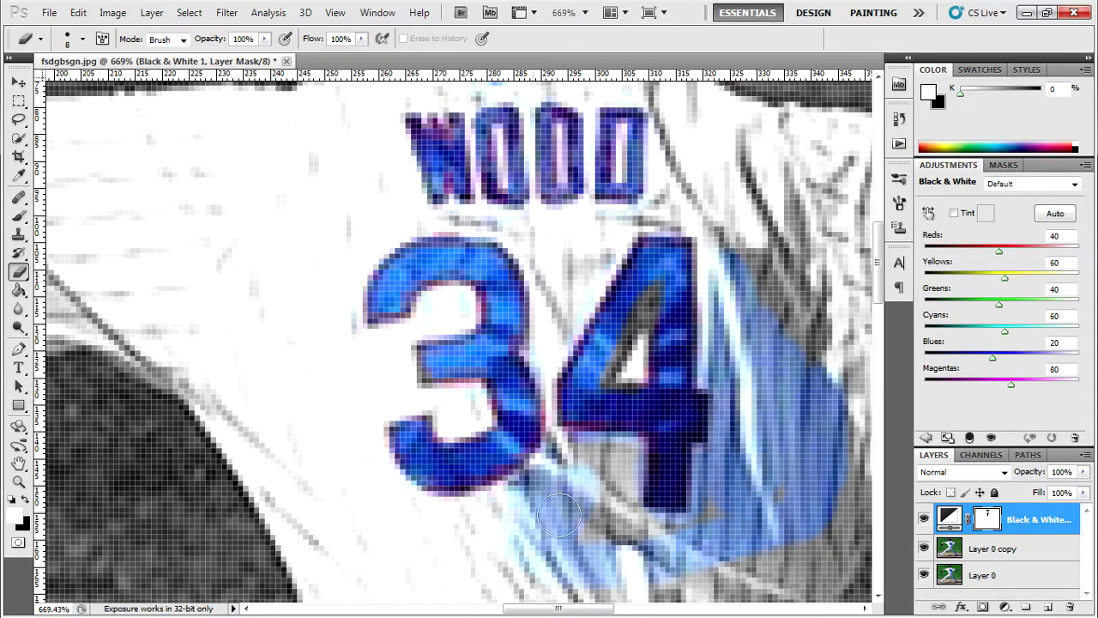
{"action": "key", "text": "ctrl+z"}
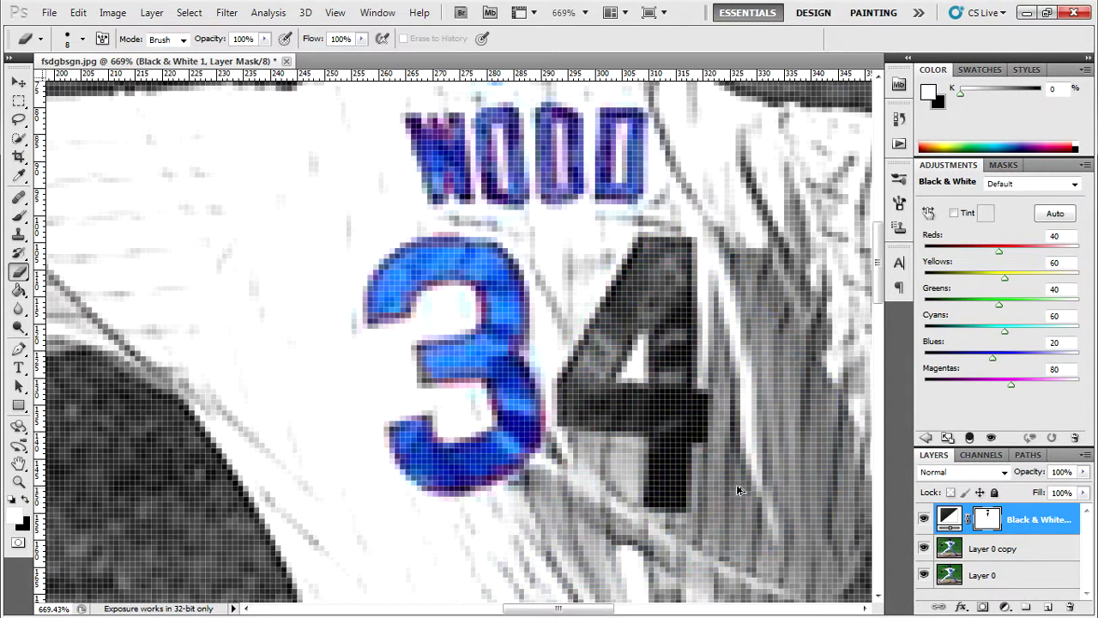
Erase the mask over the jersey's digit 4 and both dark belt segments to restore their blue colour
{"action": "mouse_move", "coordinate": [662, 489]}
{"action": "left_mouse_down"}
{"action": "mouse_move", "coordinate": [666, 261]}
{"action": "mouse_move", "coordinate": [645, 266]}
{"action": "mouse_move", "coordinate": [571, 401]}
{"action": "mouse_move", "coordinate": [683, 412]}
{"action": "mouse_move", "coordinate": [688, 422]}
{"action": "mouse_move", "coordinate": [688, 408]}
{"action": "mouse_move", "coordinate": [605, 407]}
{"action": "mouse_move", "coordinate": [661, 403]}
{"action": "mouse_move", "coordinate": [672, 309]}
{"action": "mouse_move", "coordinate": [640, 302]}
{"action": "mouse_move", "coordinate": [655, 302]}
{"action": "mouse_move", "coordinate": [665, 278]}
{"action": "mouse_move", "coordinate": [661, 464]}
{"action": "left_mouse_up"}
{"action": "scroll", "coordinate": [661, 463], "scroll_direction": "down", "scroll_amount": 5}
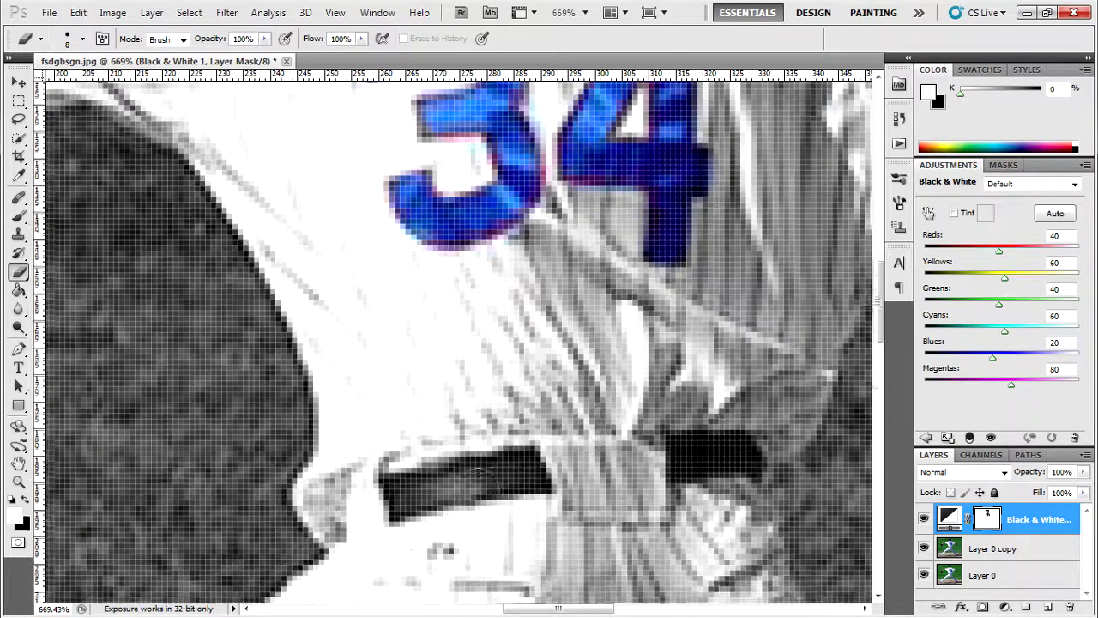
{"action": "scroll", "coordinate": [482, 478], "scroll_direction": "down", "scroll_amount": 1}
{"action": "mouse_move", "coordinate": [412, 448]}
{"action": "left_mouse_down"}
{"action": "mouse_move", "coordinate": [522, 428]}
{"action": "mouse_move", "coordinate": [464, 439]}
{"action": "mouse_move", "coordinate": [520, 440]}
{"action": "left_mouse_up"}
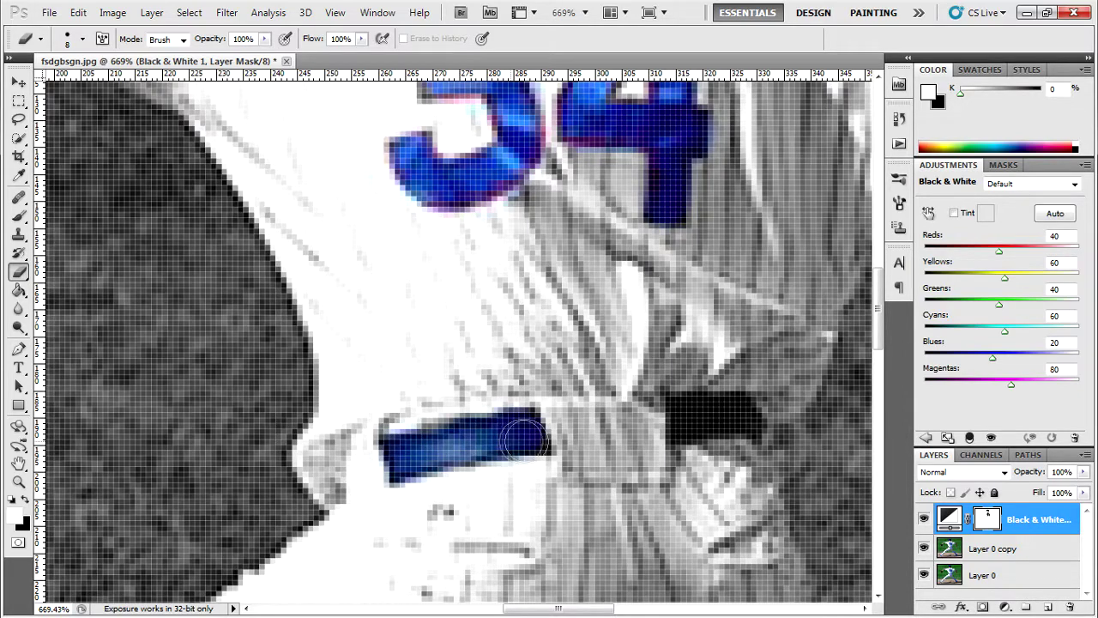
{"action": "mouse_move", "coordinate": [683, 423]}
{"action": "left_mouse_down"}
{"action": "mouse_move", "coordinate": [686, 409]}
{"action": "mouse_move", "coordinate": [726, 412]}
{"action": "mouse_move", "coordinate": [694, 417]}
{"action": "mouse_move", "coordinate": [713, 417]}
{"action": "left_mouse_up"}
Erase the mask over the striped shoe on the pitcher's outstretched front foot to restore its blue colour
{"action": "scroll", "coordinate": [713, 418], "scroll_direction": "down", "scroll_amount": 1}
{"action": "scroll", "coordinate": [632, 413], "scroll_direction": "down", "scroll_amount": 10}
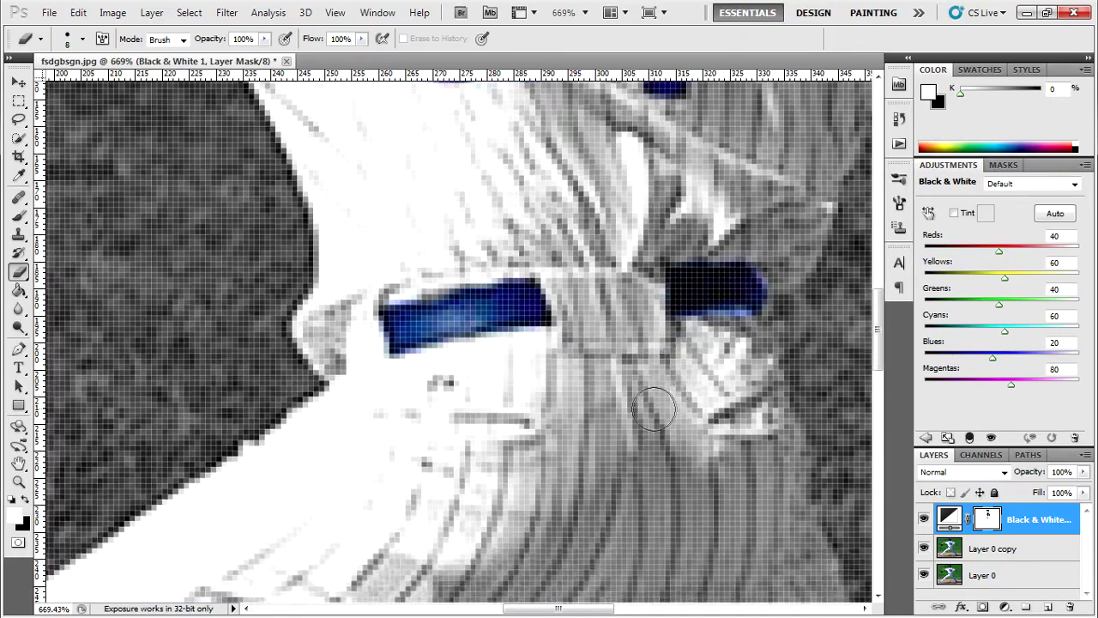
{"action": "scroll", "coordinate": [632, 412], "scroll_direction": "down", "scroll_amount": 4}
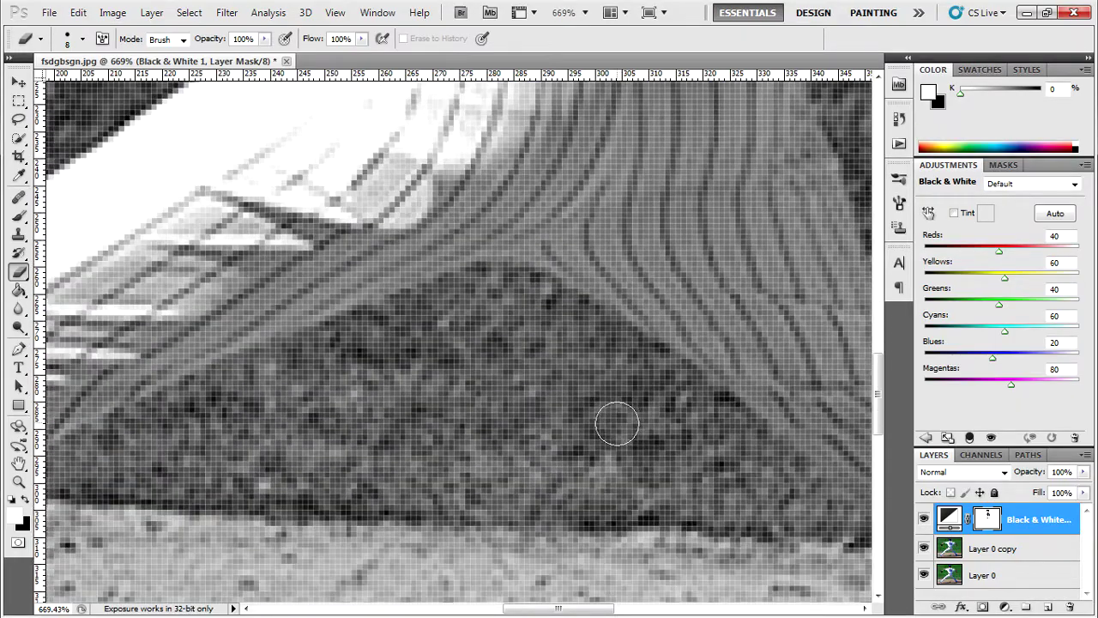
{"action": "scroll", "coordinate": [609, 449], "scroll_direction": "down", "scroll_amount": 4}
{"action": "scroll", "coordinate": [598, 449], "scroll_direction": "left", "scroll_amount": 15}
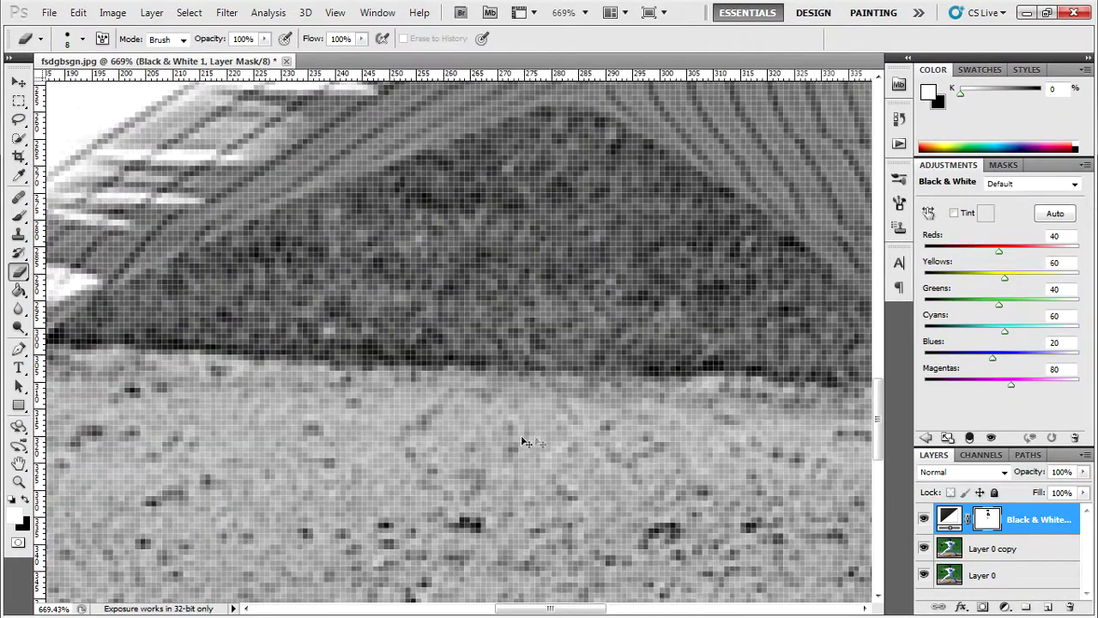
{"action": "scroll", "coordinate": [225, 504], "scroll_direction": "left", "scroll_amount": 9}
{"action": "scroll", "coordinate": [215, 502], "scroll_direction": "down", "scroll_amount": 8}
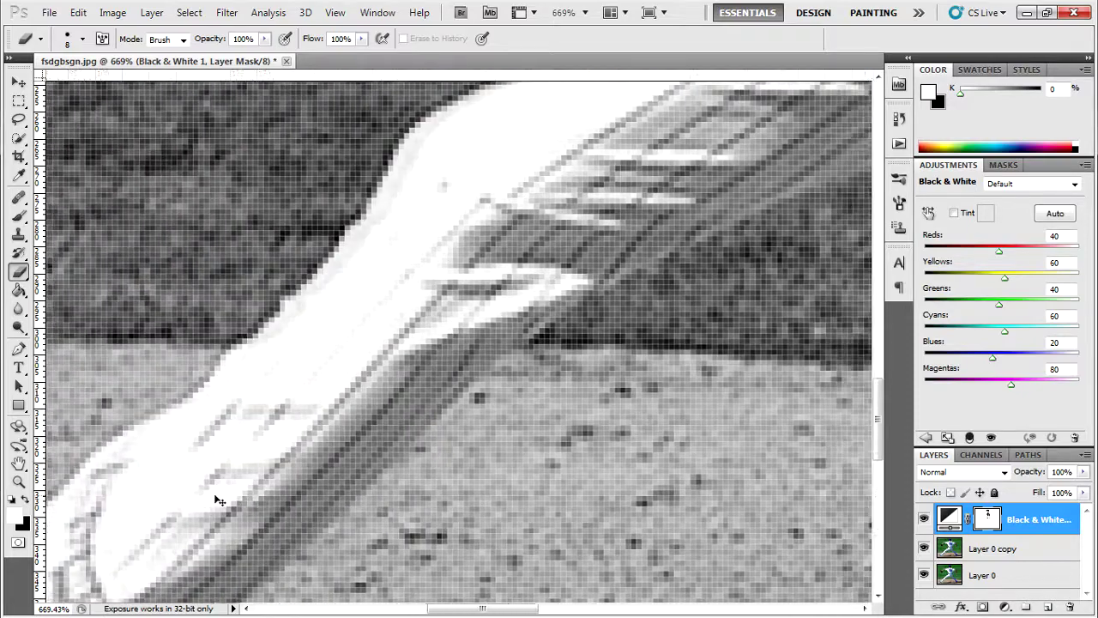
{"action": "scroll", "coordinate": [174, 512], "scroll_direction": "left", "scroll_amount": 8}
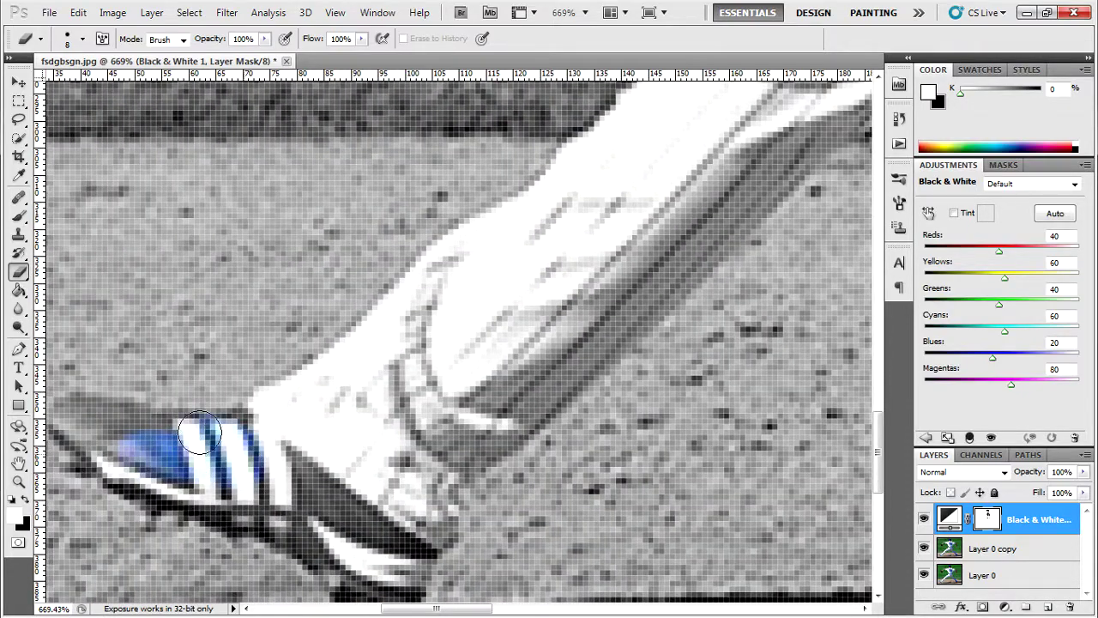
{"action": "left_click_drag", "start_coordinate": [181, 435], "coordinate": [218, 424]}
{"action": "left_click_drag", "start_coordinate": [113, 421], "coordinate": [72, 408]}
{"action": "left_click_drag", "start_coordinate": [180, 490], "coordinate": [299, 528]}
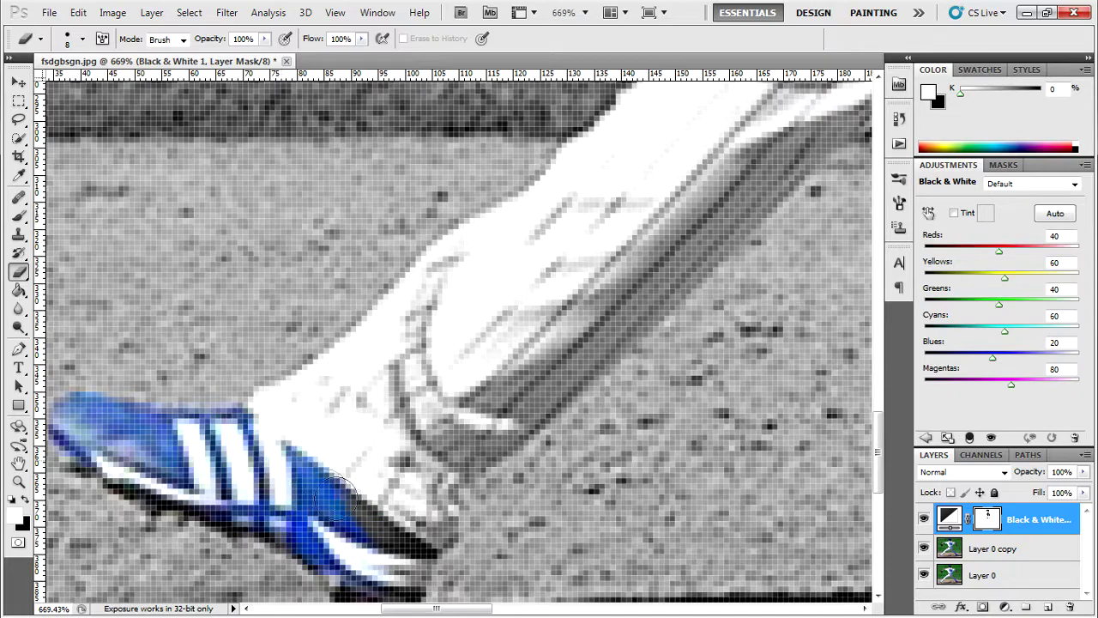
{"action": "scroll", "coordinate": [429, 557], "scroll_direction": "down", "scroll_amount": 3}
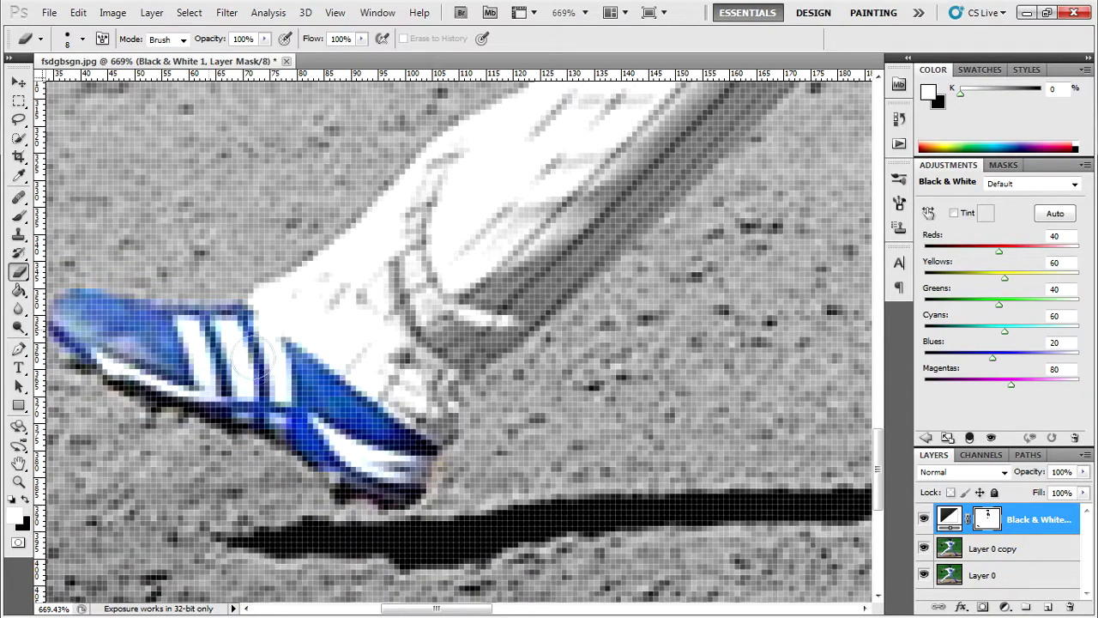
Erase the mask over the shoe on the pitcher's back foot to restore its blue colour
{"action": "scroll", "coordinate": [219, 412], "scroll_direction": "down", "scroll_amount": 2}
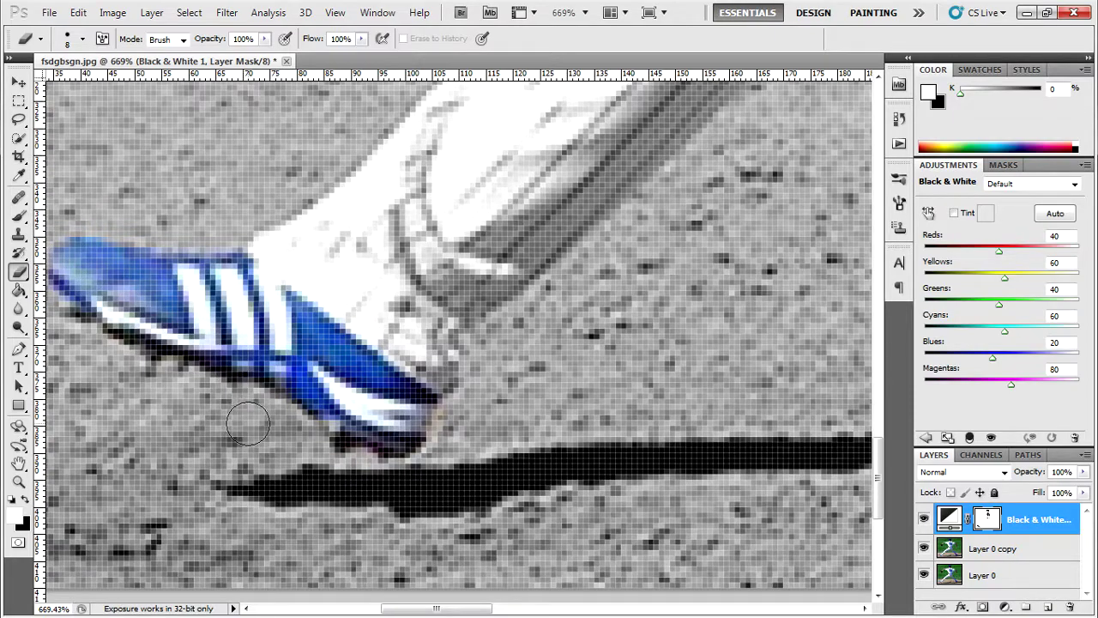
{"action": "key", "text": "ctrl+0"}
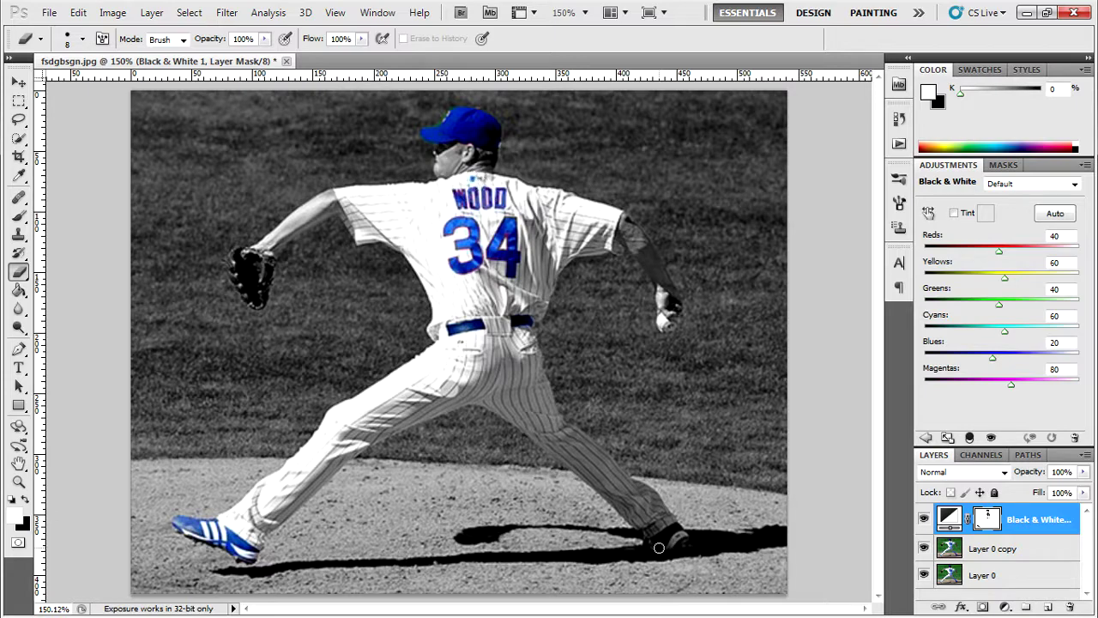
{"action": "scroll", "coordinate": [659, 547], "scroll_direction": "up", "scroll_amount": 5}
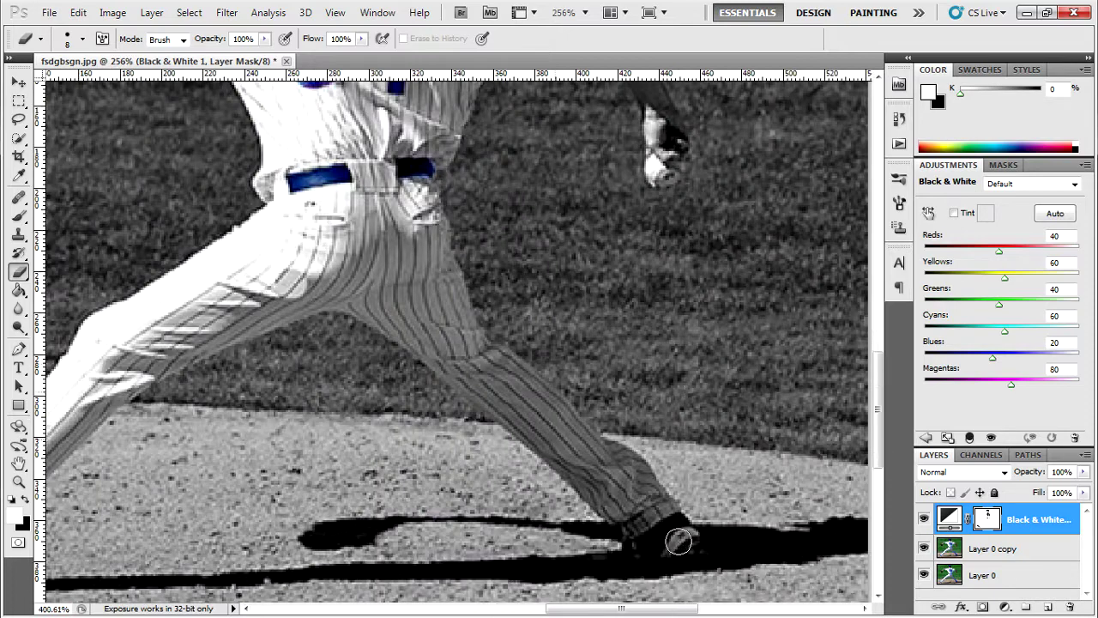
{"action": "scroll", "coordinate": [647, 539], "scroll_direction": "up", "scroll_amount": 3}
{"action": "mouse_move", "coordinate": [649, 542]}
{"action": "left_mouse_down"}
{"action": "mouse_move", "coordinate": [683, 479]}
{"action": "mouse_move", "coordinate": [646, 517]}
{"action": "mouse_move", "coordinate": [716, 482]}
{"action": "mouse_move", "coordinate": [711, 507]}
{"action": "mouse_move", "coordinate": [689, 547]}
{"action": "mouse_move", "coordinate": [656, 561]}
{"action": "mouse_move", "coordinate": [735, 542]}
{"action": "mouse_move", "coordinate": [749, 510]}
{"action": "mouse_move", "coordinate": [739, 492]}
{"action": "mouse_move", "coordinate": [770, 543]}
{"action": "mouse_move", "coordinate": [755, 508]}
{"action": "mouse_move", "coordinate": [721, 486]}
{"action": "mouse_move", "coordinate": [621, 537]}
{"action": "mouse_move", "coordinate": [540, 545]}
{"action": "mouse_move", "coordinate": [636, 541]}
{"action": "mouse_move", "coordinate": [701, 463]}
{"action": "mouse_move", "coordinate": [721, 457]}
{"action": "mouse_move", "coordinate": [660, 522]}
{"action": "mouse_move", "coordinate": [581, 544]}
{"action": "left_mouse_up"}
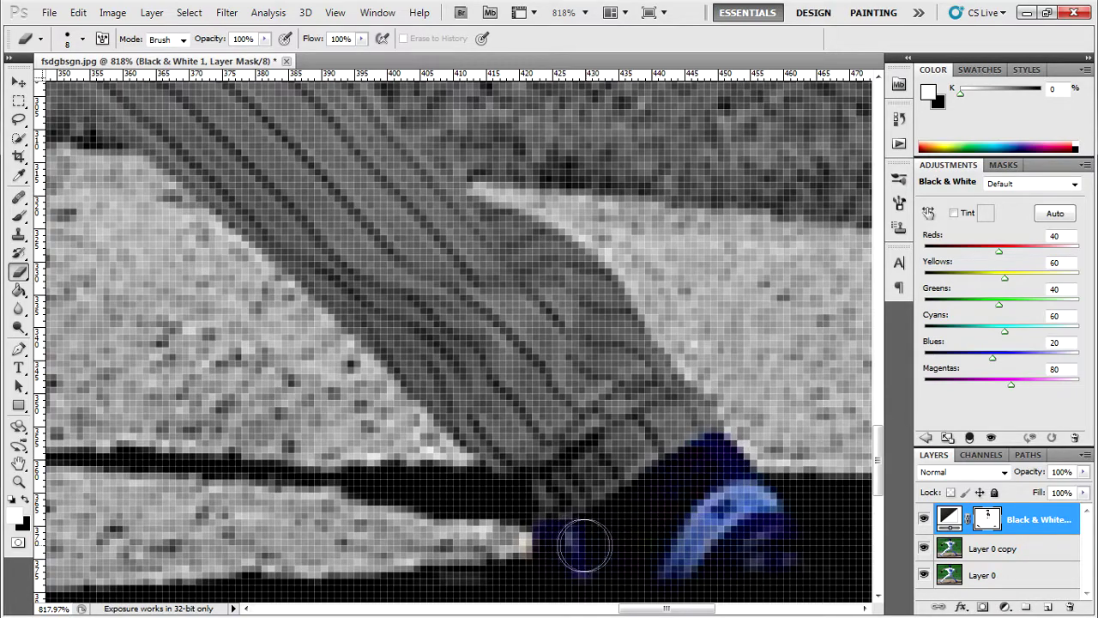
{"action": "scroll", "coordinate": [583, 540], "scroll_direction": "down", "scroll_amount": 2}
{"action": "scroll", "coordinate": [587, 523], "scroll_direction": "down", "scroll_amount": 2}
{"action": "scroll", "coordinate": [586, 515], "scroll_direction": "down", "scroll_amount": 6}
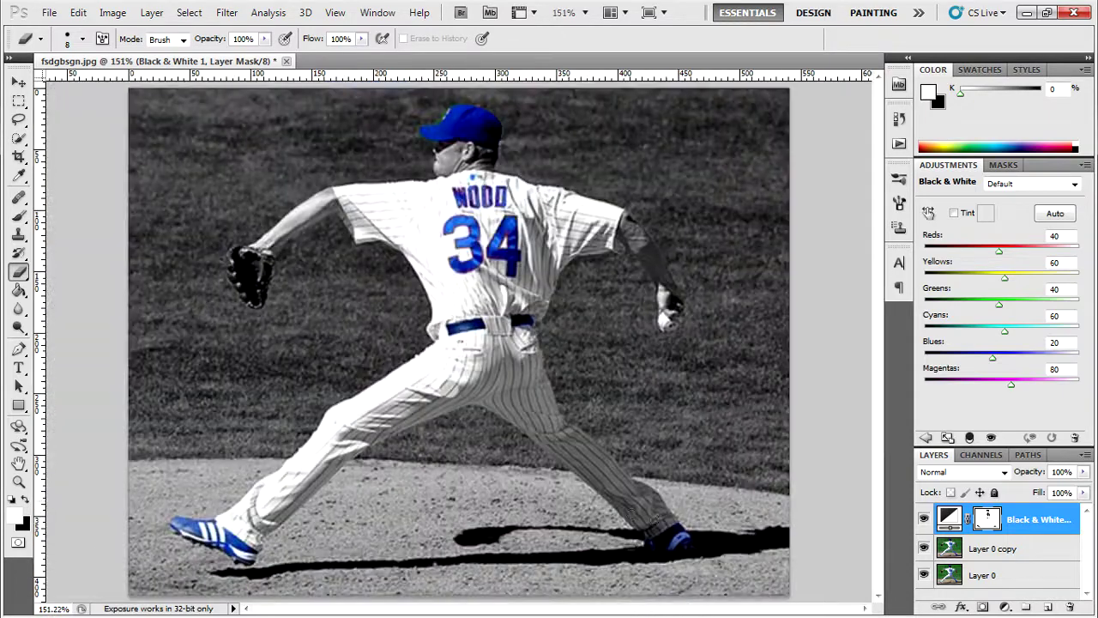
Toggle the Black & White adjustment layer's visibility to compare the selective-colour result with the original photo
{"action": "left_click", "coordinate": [925, 520]}
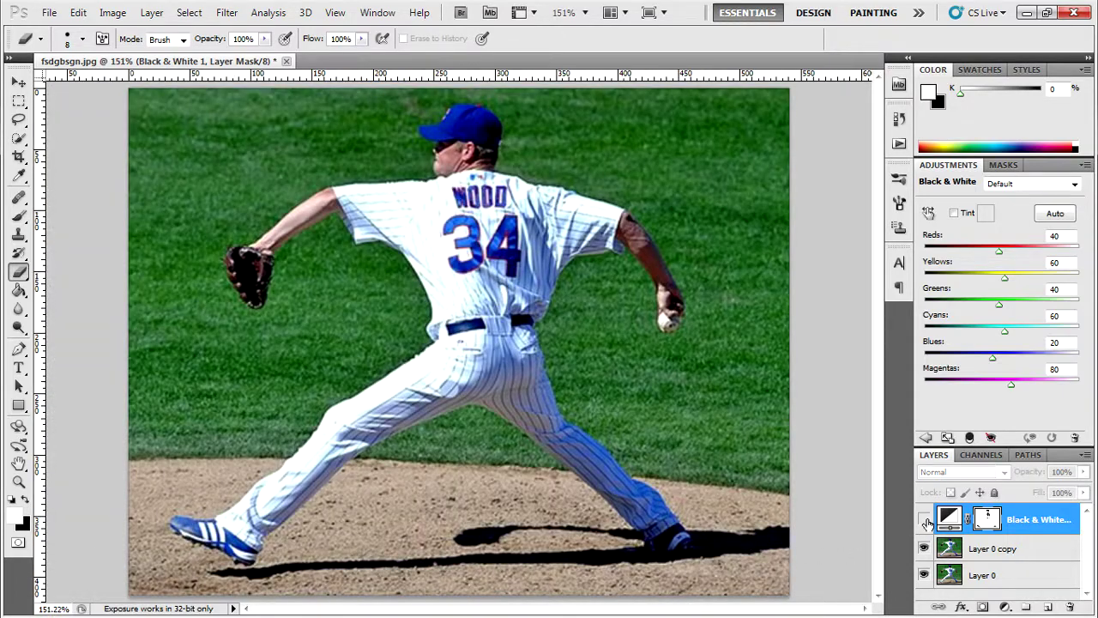
{"action": "left_click", "coordinate": [925, 520]}
{"action": "left_click", "coordinate": [925, 520]}
{"action": "left_click", "coordinate": [925, 520]}
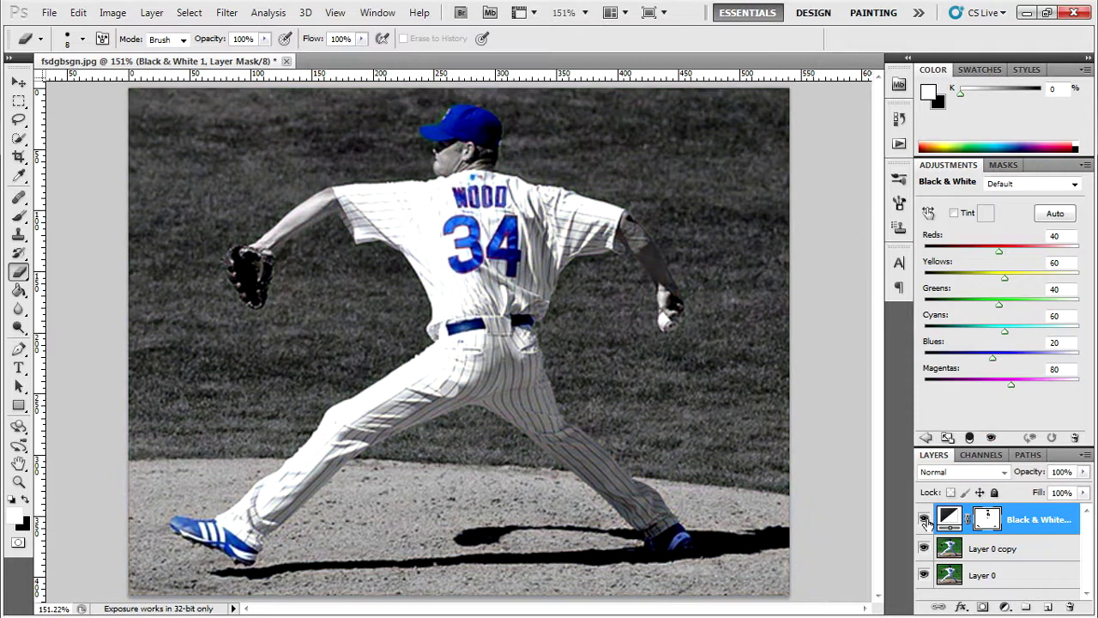
{"action": "left_click", "coordinate": [925, 520]}
{"action": "left_click", "coordinate": [925, 519]}
{"action": "left_click", "coordinate": [924, 520]}
{"action": "left_click", "coordinate": [924, 519]}
{"action": "left_click", "coordinate": [925, 519]}
{"action": "left_click", "coordinate": [924, 520]}
Try erasing the mask over the grass around both of the pitcher's arms, and undo all those strokes
{"action": "mouse_move", "coordinate": [185, 216]}
{"action": "left_mouse_down"}
{"action": "mouse_move", "coordinate": [207, 316]}
{"action": "mouse_move", "coordinate": [275, 384]}
{"action": "mouse_move", "coordinate": [367, 318]}
{"action": "mouse_move", "coordinate": [314, 373]}
{"action": "mouse_move", "coordinate": [224, 350]}
{"action": "mouse_move", "coordinate": [287, 347]}
{"action": "mouse_move", "coordinate": [197, 333]}
{"action": "mouse_move", "coordinate": [152, 273]}
{"action": "mouse_move", "coordinate": [263, 127]}
{"action": "mouse_move", "coordinate": [210, 152]}
{"action": "mouse_move", "coordinate": [249, 138]}
{"action": "mouse_move", "coordinate": [185, 119]}
{"action": "left_mouse_up"}
{"action": "mouse_move", "coordinate": [682, 198]}
{"action": "left_mouse_down"}
{"action": "mouse_move", "coordinate": [578, 160]}
{"action": "mouse_move", "coordinate": [686, 219]}
{"action": "mouse_move", "coordinate": [719, 304]}
{"action": "mouse_move", "coordinate": [630, 155]}
{"action": "mouse_move", "coordinate": [725, 319]}
{"action": "left_mouse_up"}
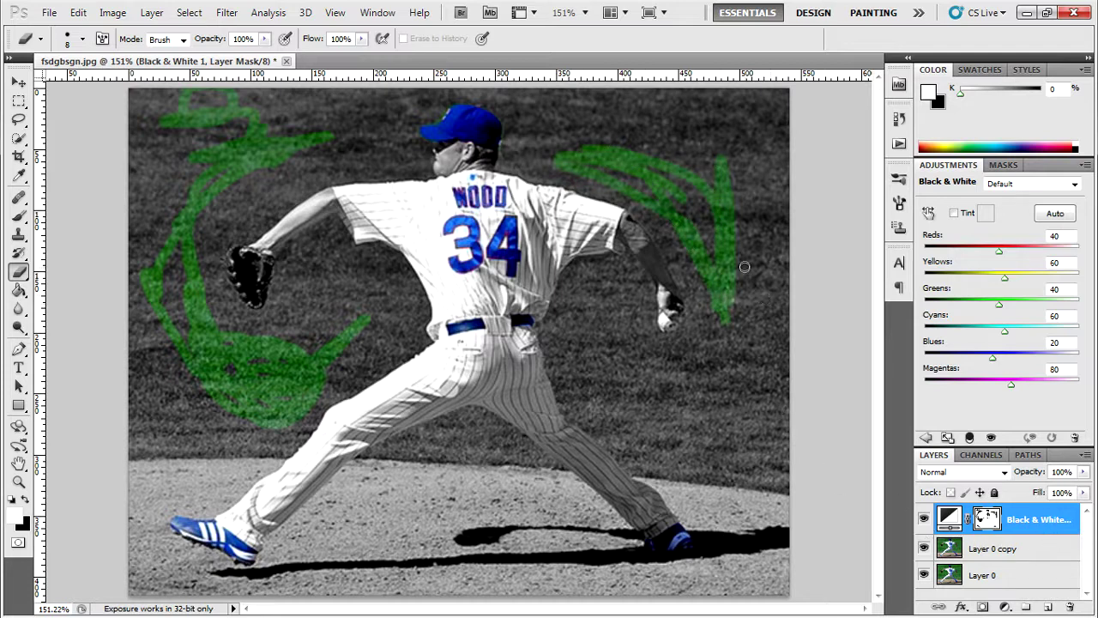
{"action": "key", "text": "ctrl+alt+z"}
{"action": "key", "text": "ctrl+alt+z"}
{"action": "key", "text": "ctrl+alt+z"}
{"action": "key", "text": "ctrl+alt+z"}
{"action": "key", "text": "ctrl+alt+z"}
{"action": "key", "text": "ctrl+alt+z"}
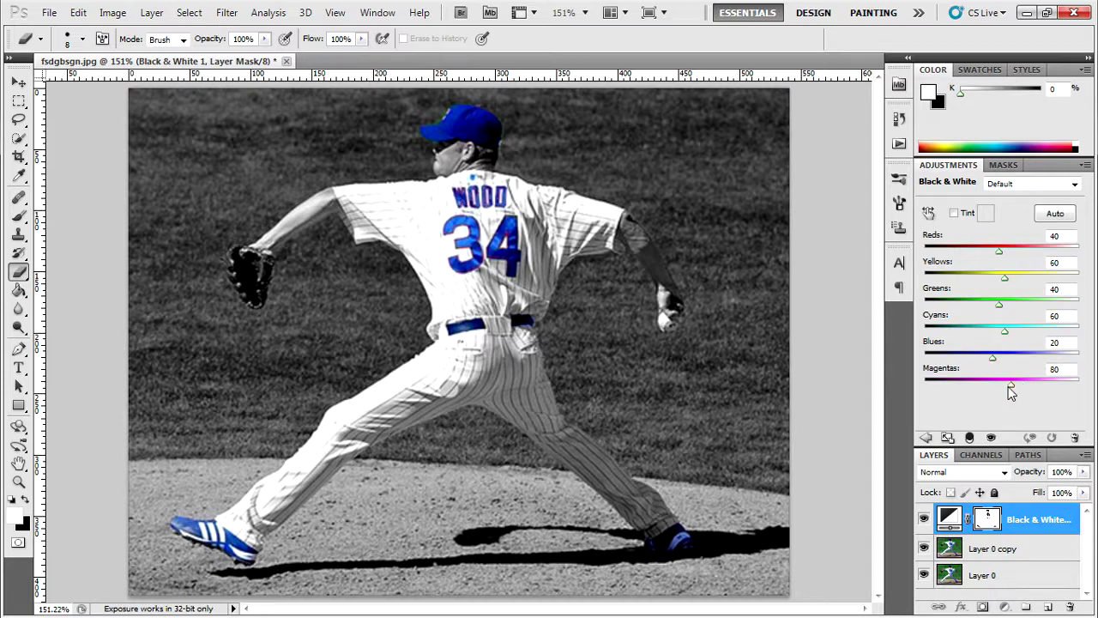
Set Magentas, Blues, Cyans, Greens and Yellows all to -200 in the Black & White adjustment
{"action": "left_click_drag", "start_coordinate": [1010, 386], "coordinate": [868, 391]}
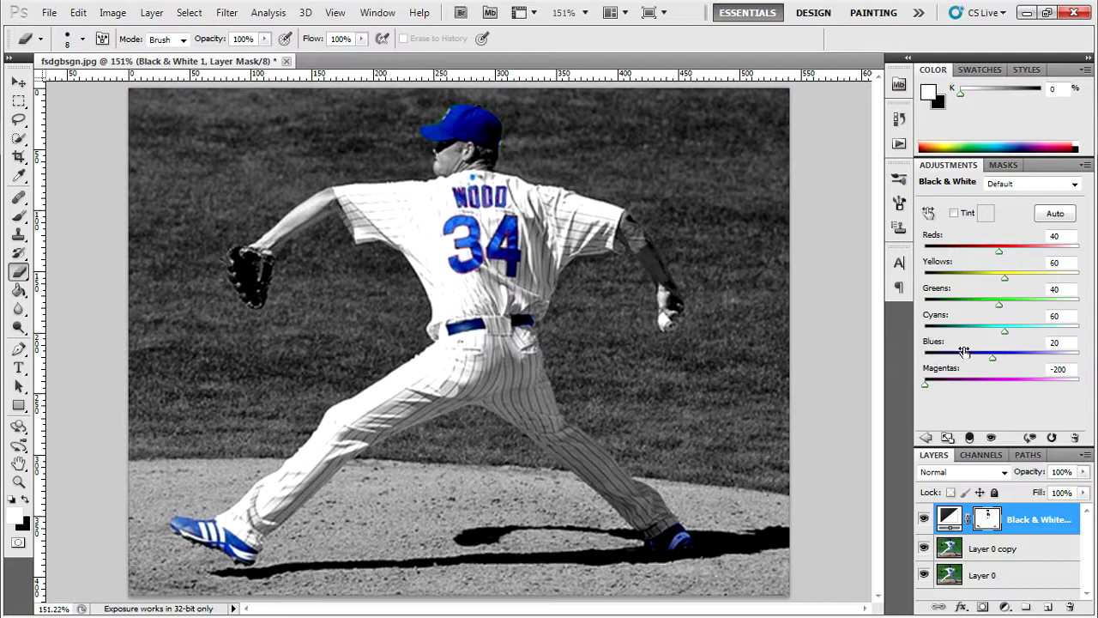
{"action": "left_click_drag", "start_coordinate": [993, 360], "coordinate": [893, 359]}
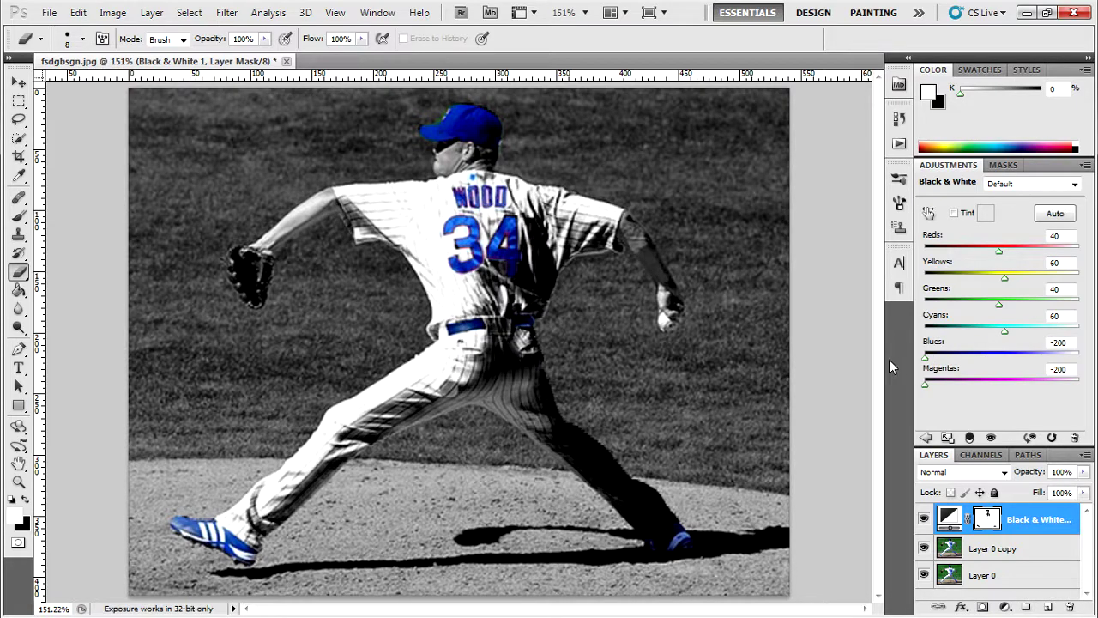
{"action": "left_click_drag", "start_coordinate": [1007, 332], "coordinate": [897, 335]}
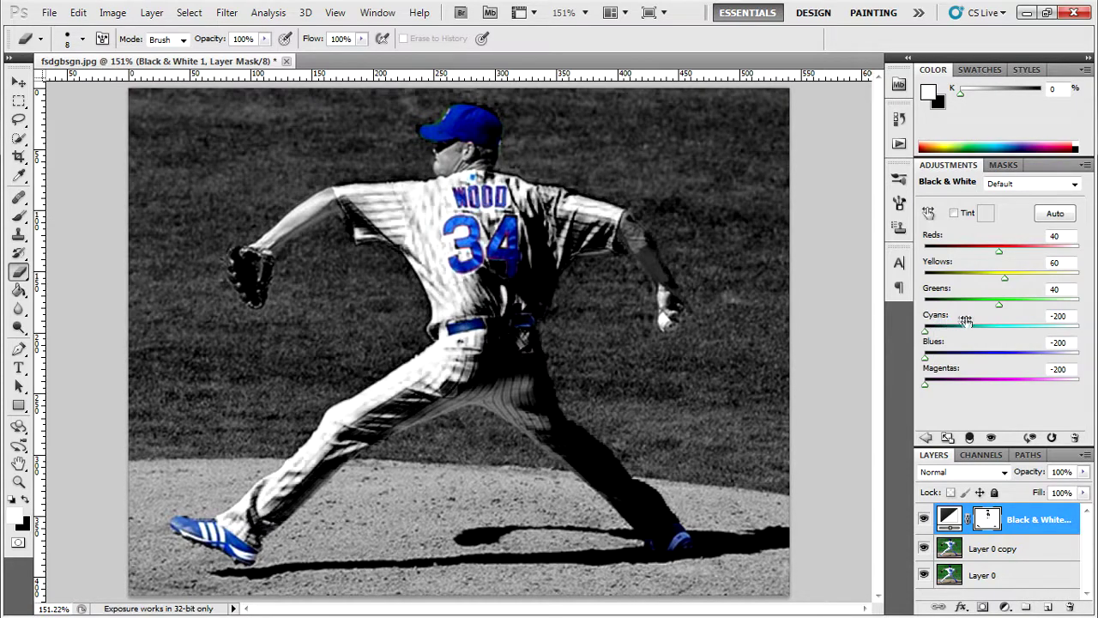
{"action": "left_click_drag", "start_coordinate": [1001, 304], "coordinate": [887, 314]}
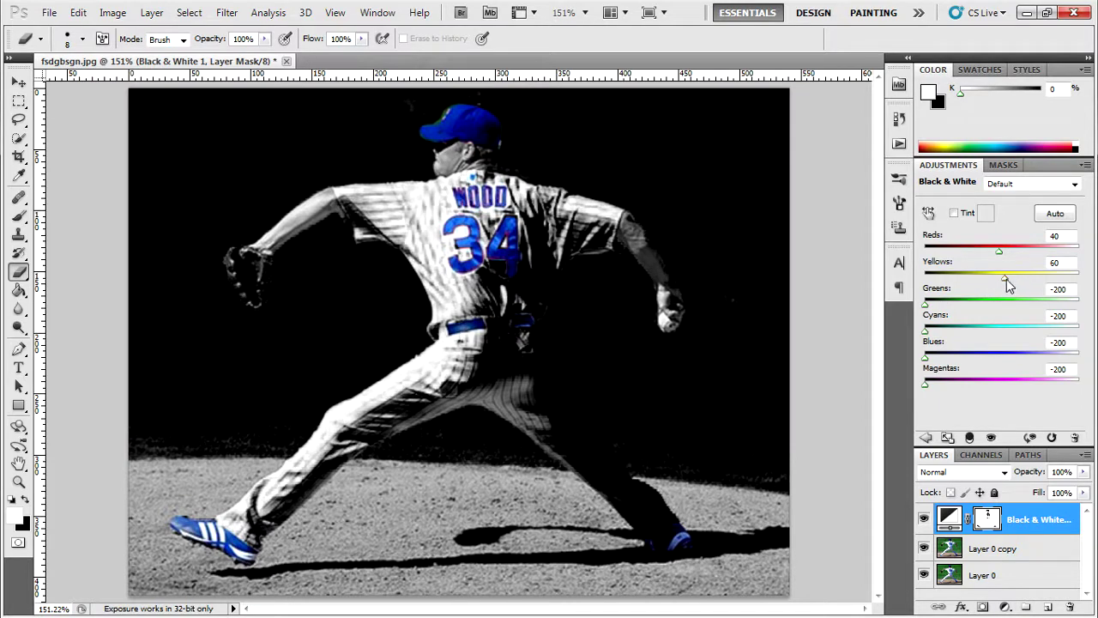
{"action": "left_click_drag", "start_coordinate": [1006, 277], "coordinate": [861, 279]}
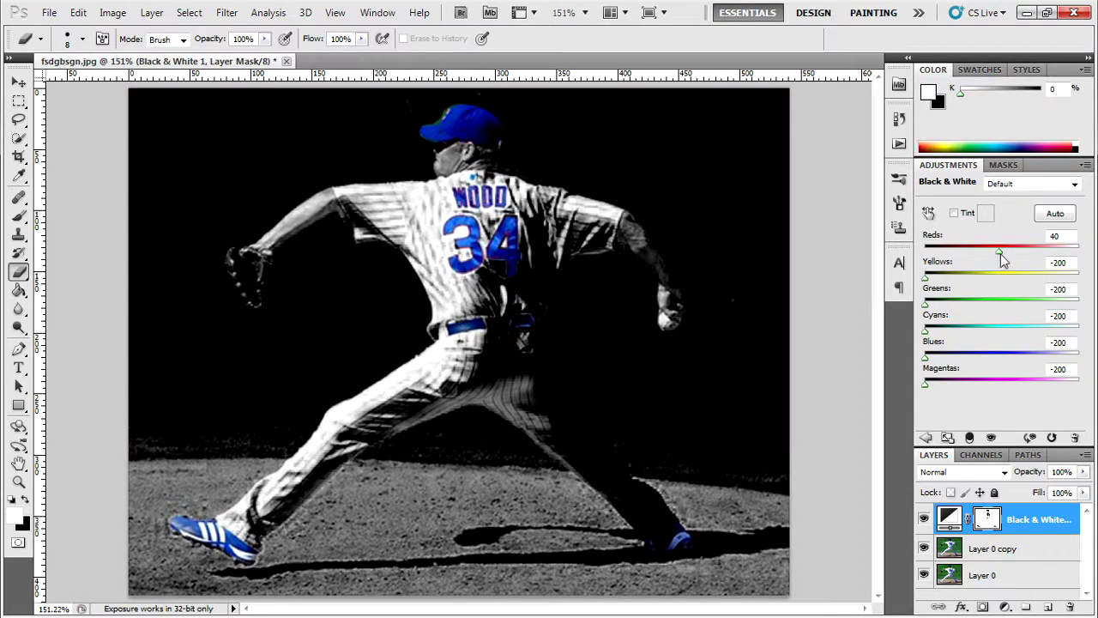
Set Reds to 59, and return Yellows to -200 after comparing a trial value of 300 with the original photo
{"action": "mouse_move", "coordinate": [1001, 254]}
{"action": "left_mouse_down"}
{"action": "mouse_move", "coordinate": [984, 261]}
{"action": "mouse_move", "coordinate": [1028, 255]}
{"action": "mouse_move", "coordinate": [1006, 255]}
{"action": "left_mouse_up"}
{"action": "left_click_drag", "start_coordinate": [924, 280], "coordinate": [1081, 278]}
{"action": "left_click", "coordinate": [923, 518]}
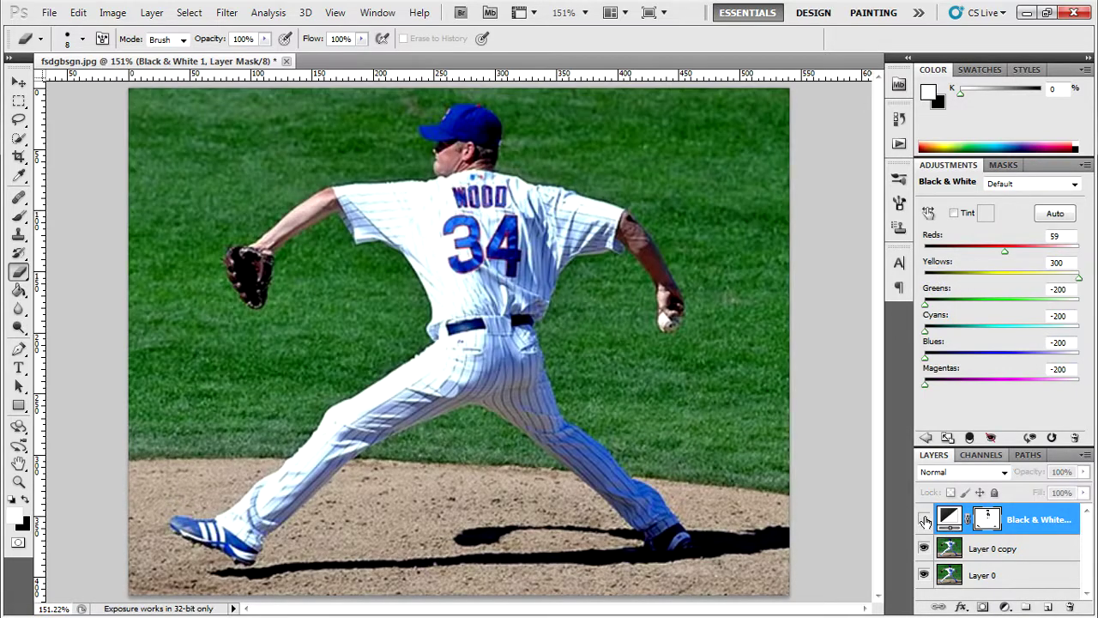
{"action": "left_click", "coordinate": [923, 519]}
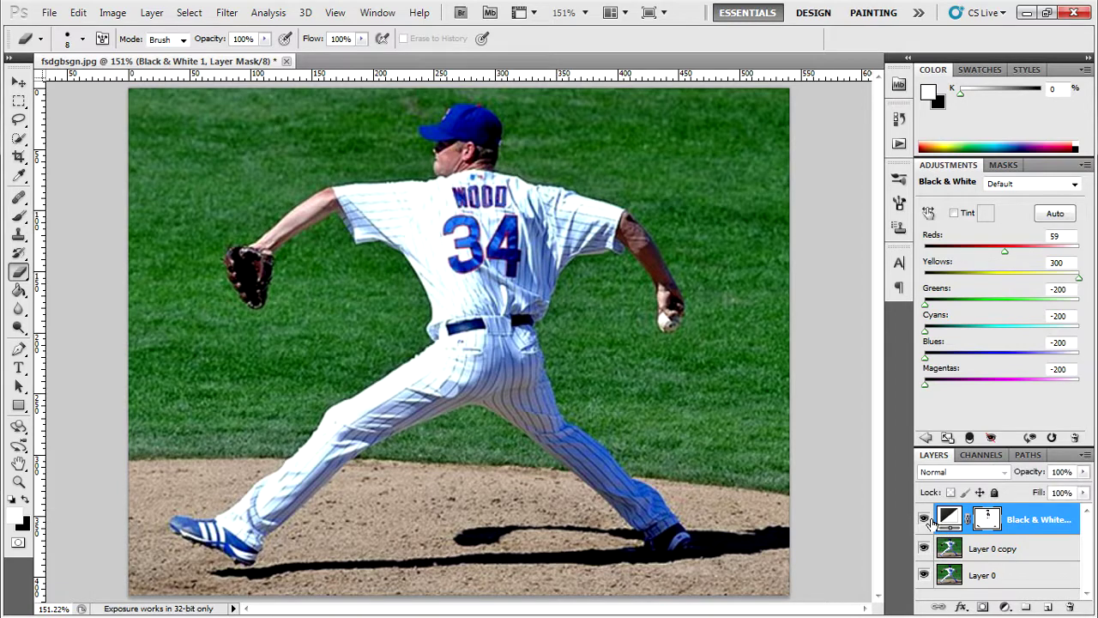
{"action": "left_click_drag", "start_coordinate": [1082, 286], "coordinate": [863, 289]}
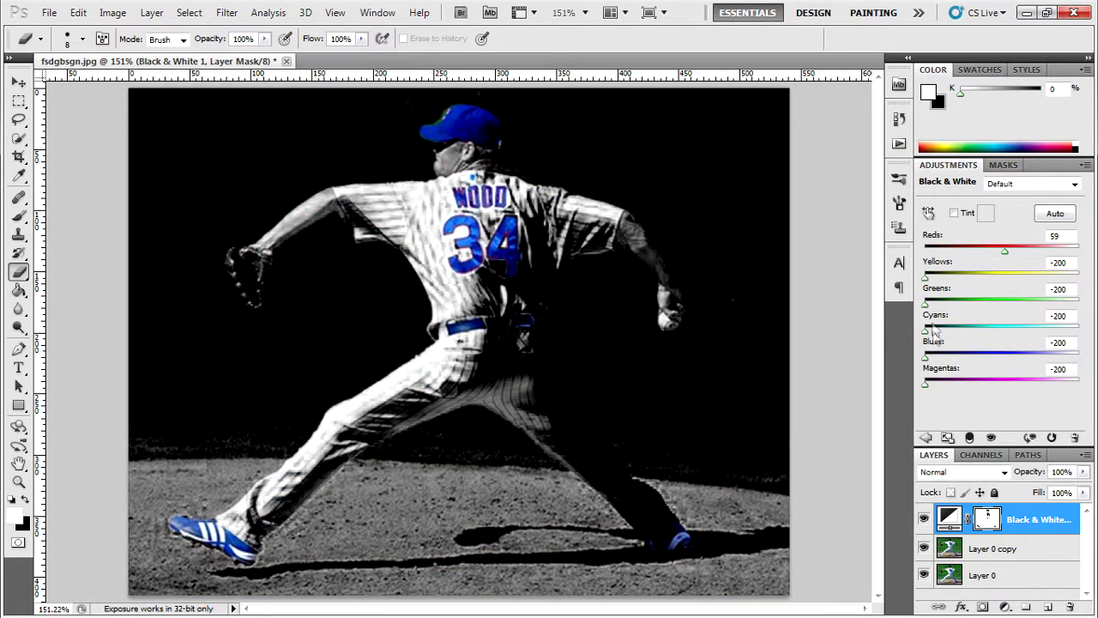
Fine-tune Blues to -182 while keeping Cyans at -200 in the Black & White adjustment
{"action": "left_click_drag", "start_coordinate": [927, 363], "coordinate": [962, 359]}
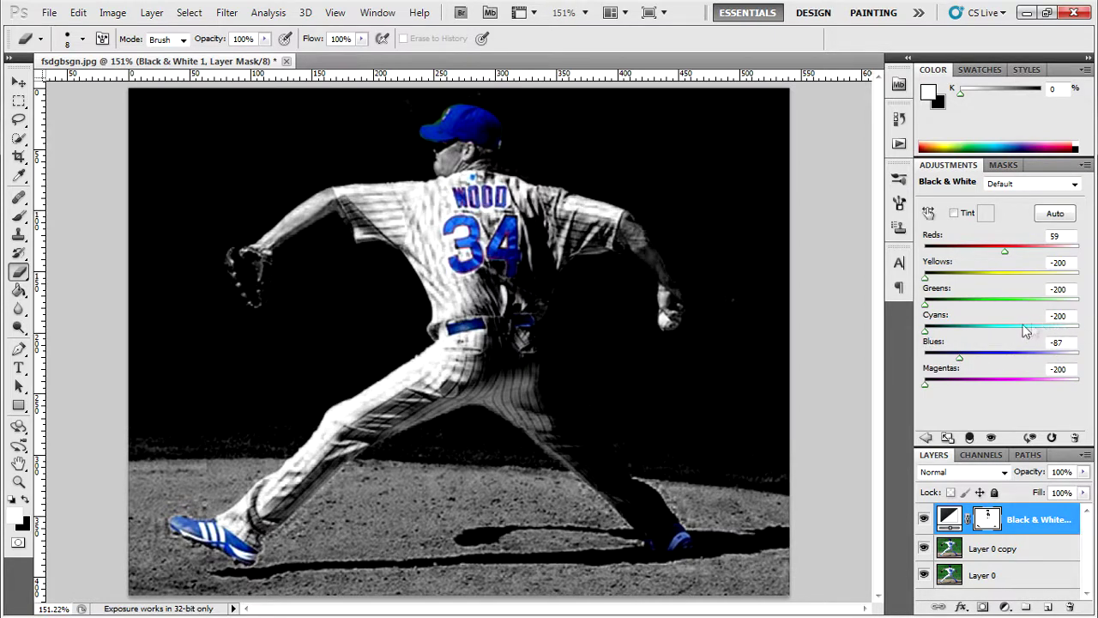
{"action": "left_click_drag", "start_coordinate": [923, 333], "coordinate": [868, 302]}
{"action": "left_click_drag", "start_coordinate": [958, 356], "coordinate": [932, 362]}
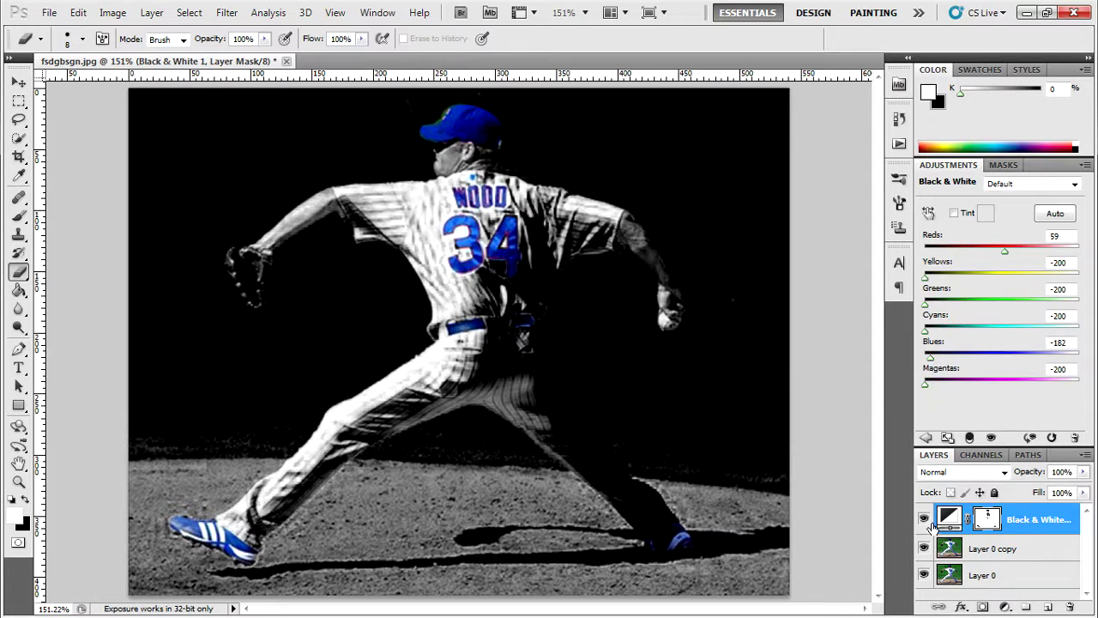
Merge the Black & White adjustment layer with Layer 0 copy into a single layer
{"action": "left_click", "coordinate": [1030, 548], "text": "shift"}
{"action": "right_click", "coordinate": [1029, 546]}
{"action": "left_click", "coordinate": [978, 497]}
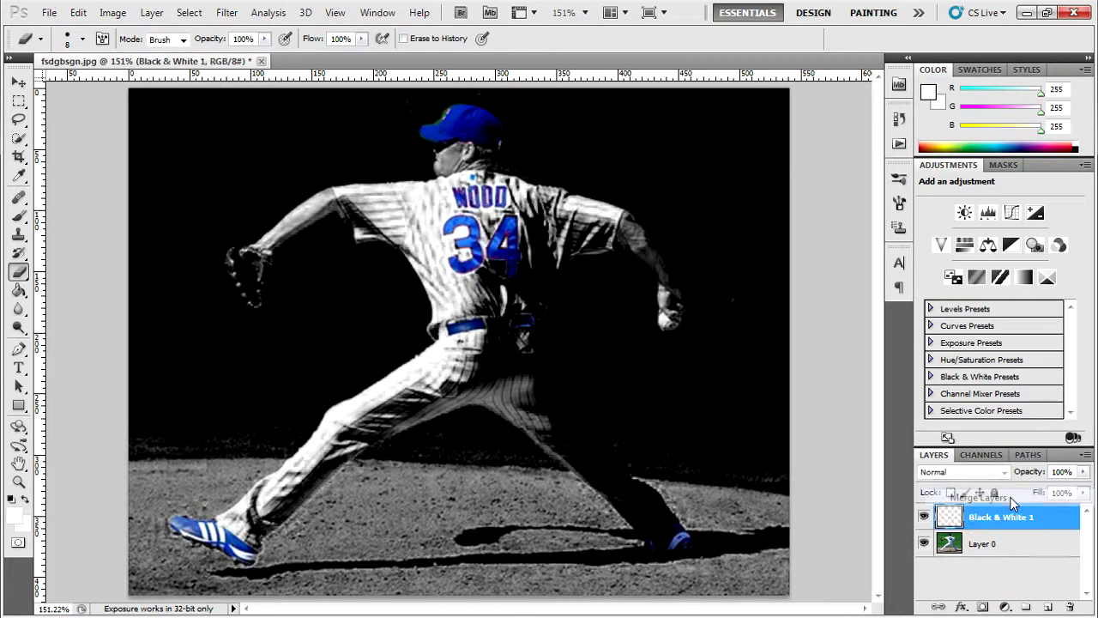
Toggle the merged layer's visibility repeatedly to compare the finished image with the original colour photo
{"action": "left_click", "coordinate": [924, 517]}
{"action": "left_click", "coordinate": [924, 517]}
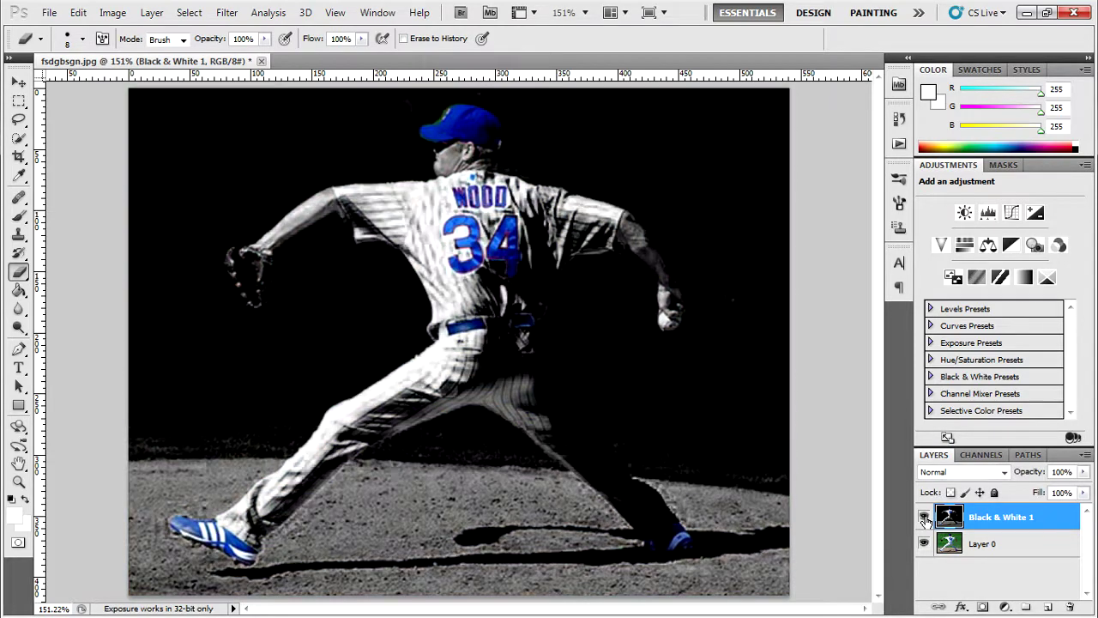
{"action": "left_click", "coordinate": [924, 517]}
{"action": "left_click", "coordinate": [924, 517]}
{"action": "left_click", "coordinate": [923, 517]}
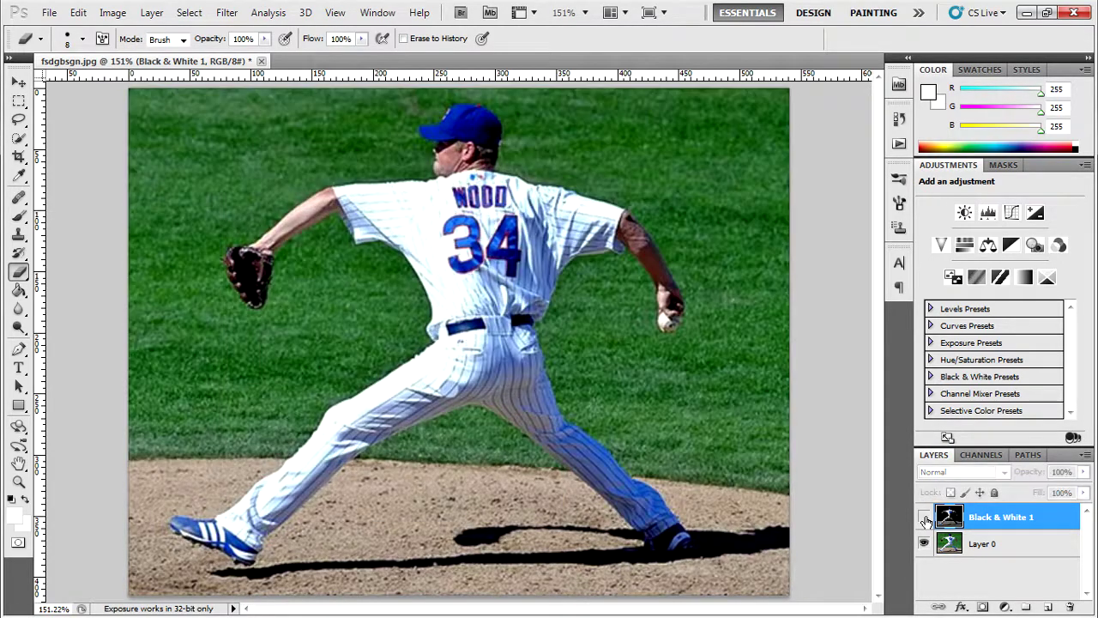
{"action": "left_click", "coordinate": [924, 517]}
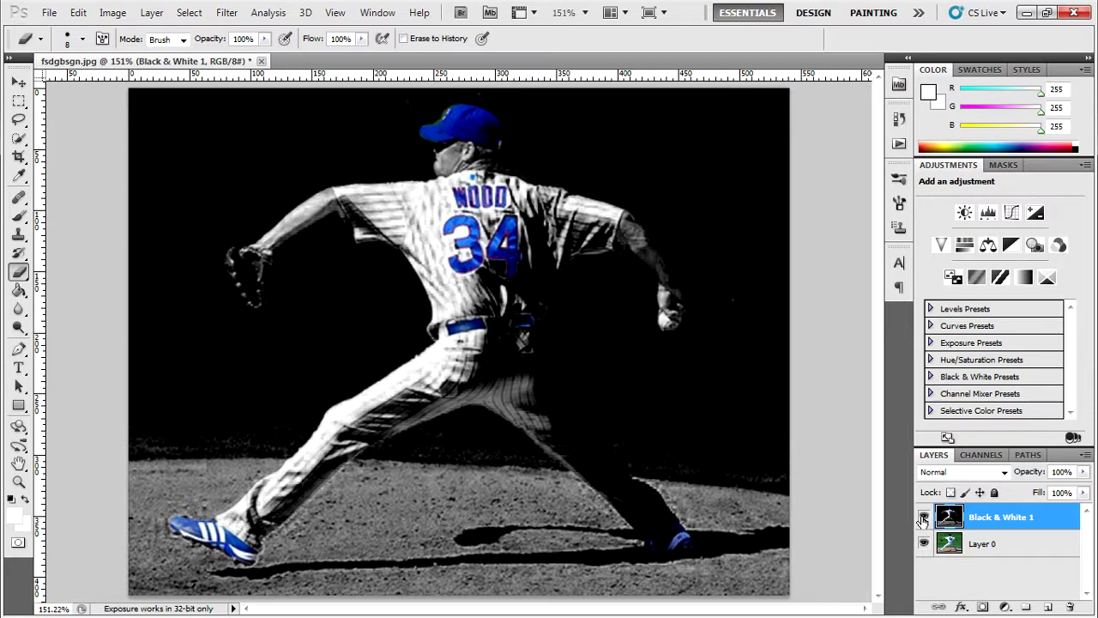
{"action": "left_click", "coordinate": [925, 517]}
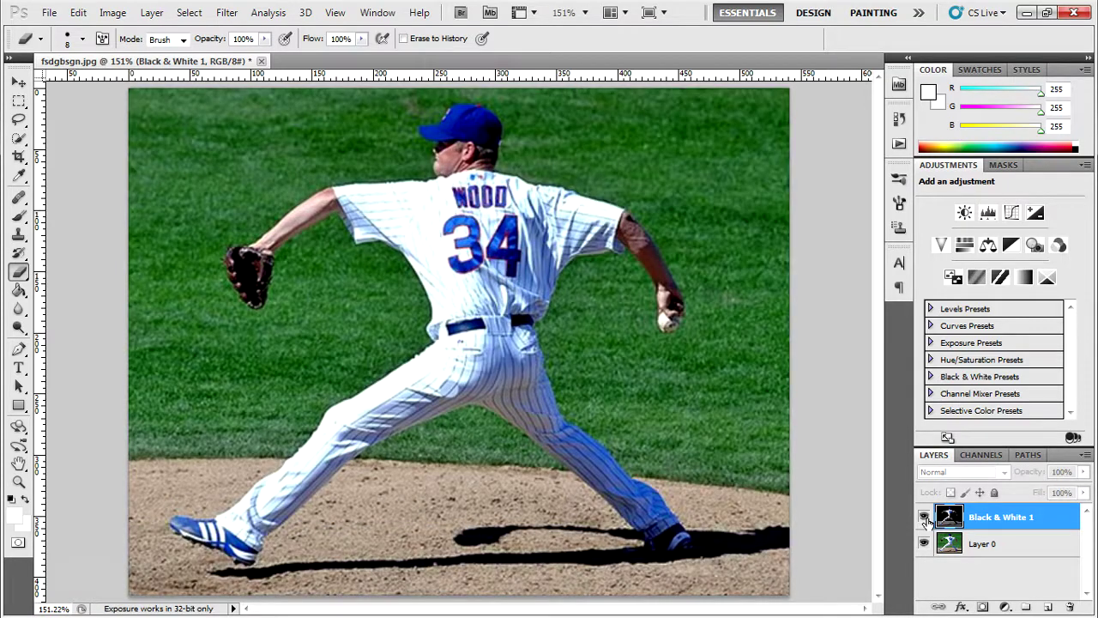
{"action": "left_click", "coordinate": [925, 517]}
{"action": "left_click", "coordinate": [924, 518]}
{"action": "left_click", "coordinate": [924, 517]}
{"action": "left_click", "coordinate": [924, 517]}
{"action": "left_click", "coordinate": [924, 517]}
{"action": "mouse_move", "coordinate": [743, 614]}
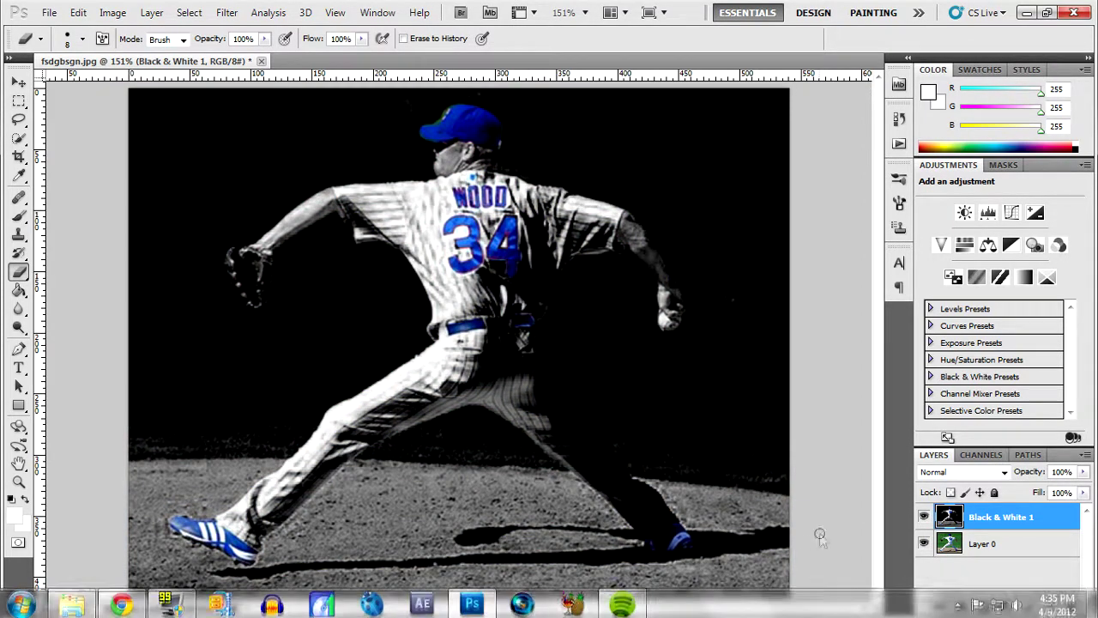